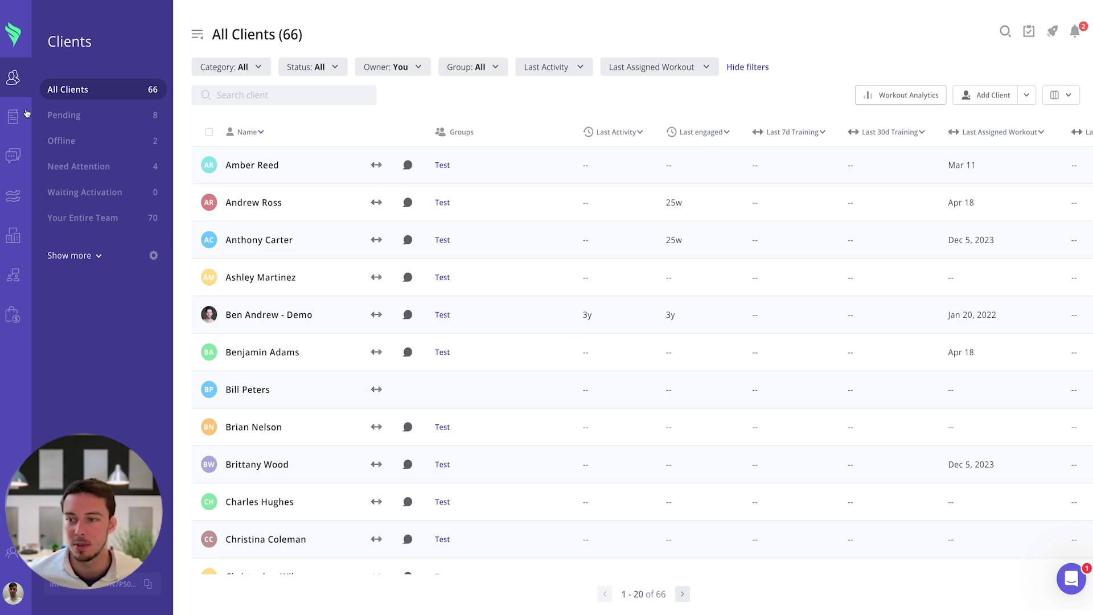
Step: Open the Meal Plan Templates library and start creating a new meal plan
mouse_move(12, 116)
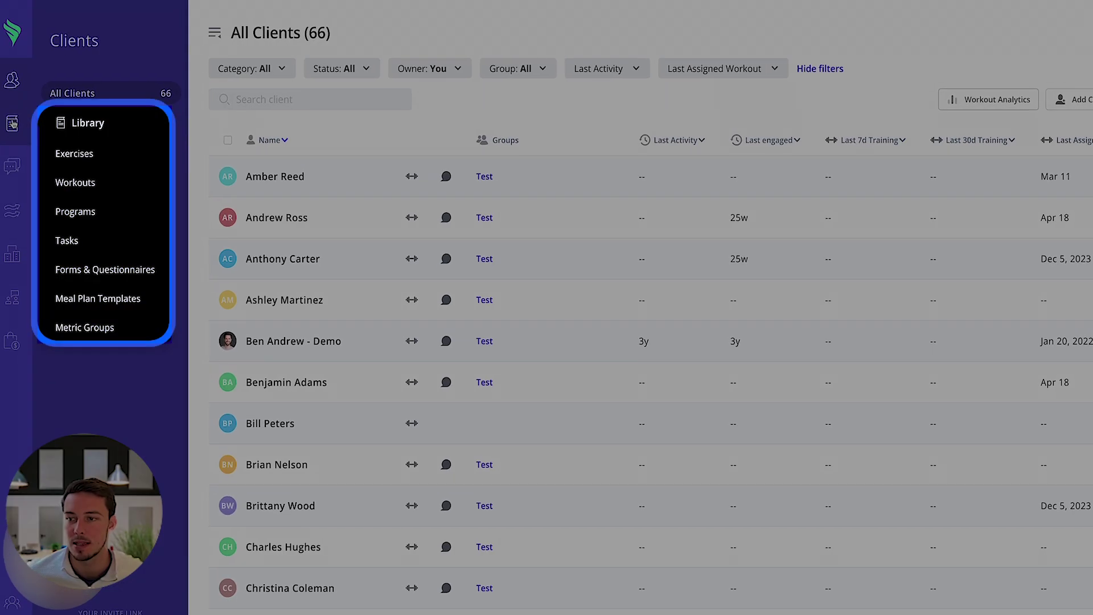
click(97, 298)
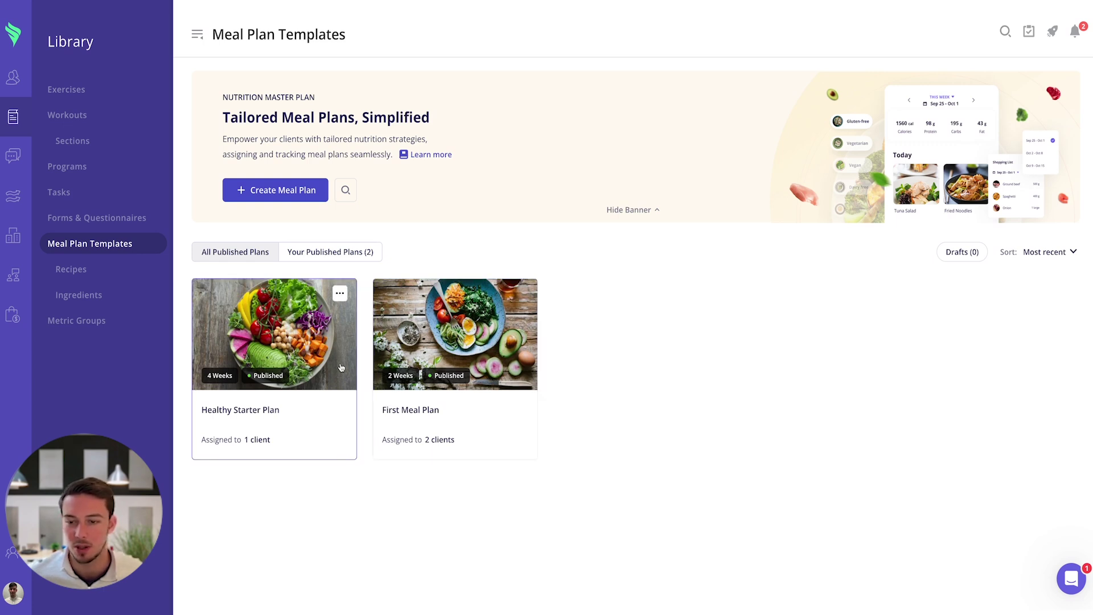
click(240, 192)
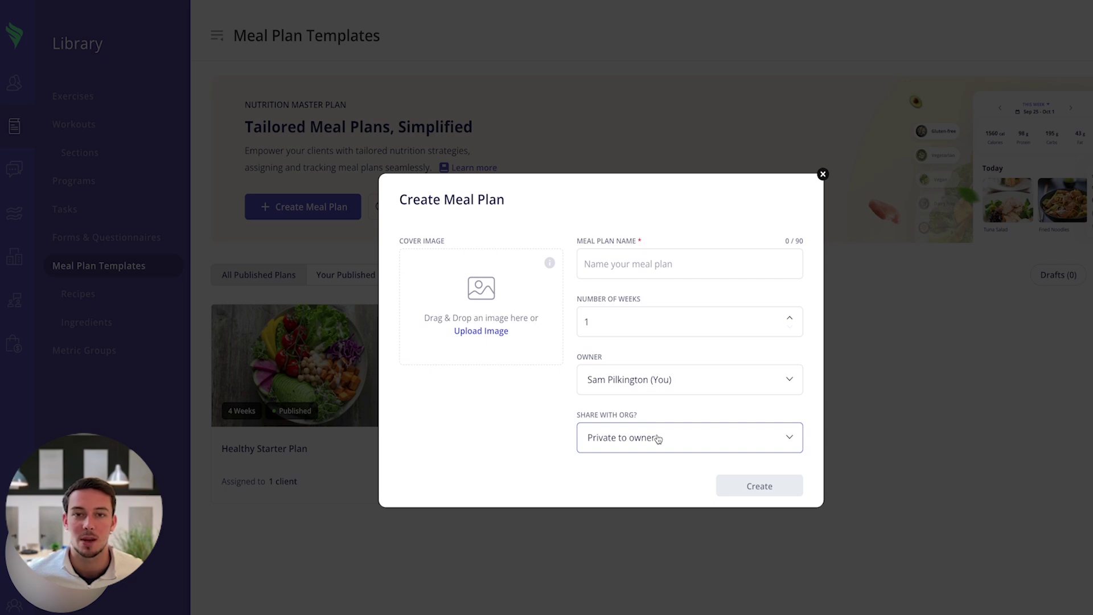
Step: Close the Create Meal Plan dialog without creating a plan
click(823, 174)
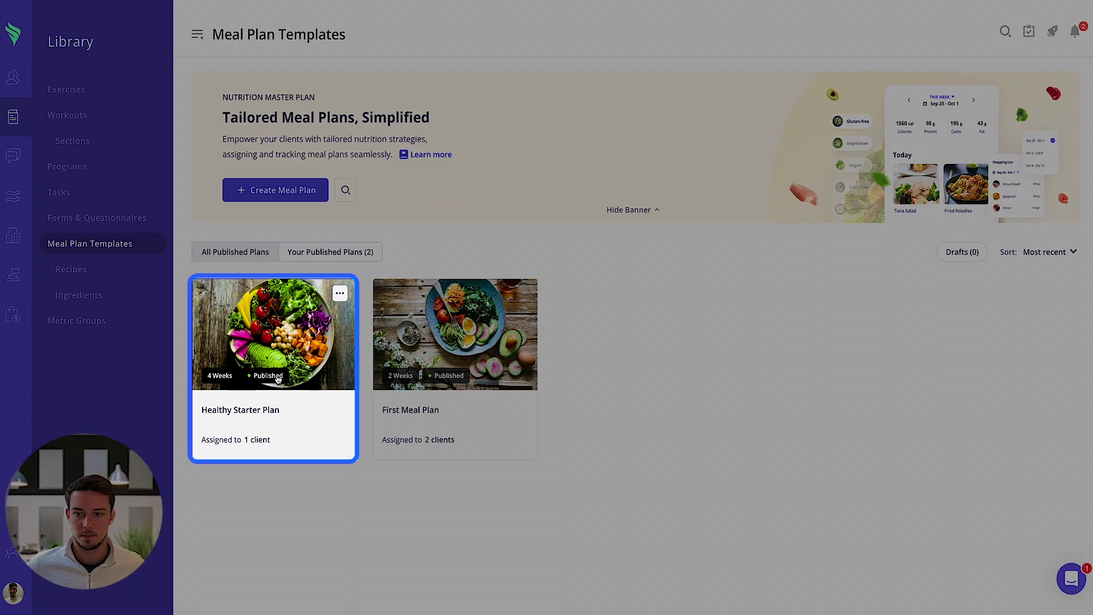
Step: Open the Healthy Starter Plan template and review Week 1's meals and 1687 cal averages
click(274, 410)
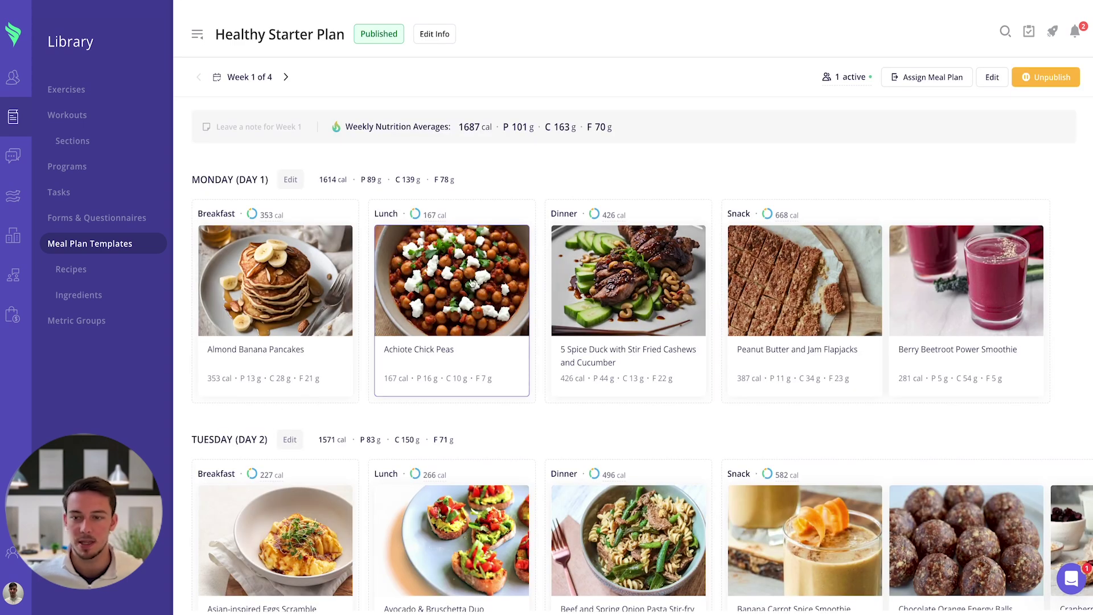
scroll(485, 278, down, 1)
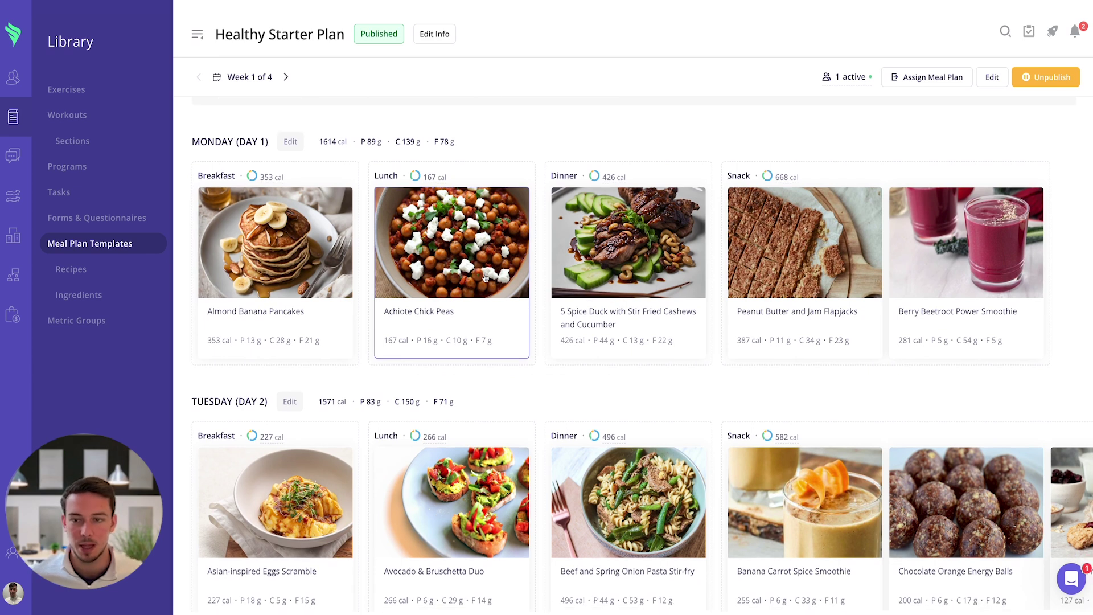
scroll(283, 204, up, 1)
mouse_move(252, 199)
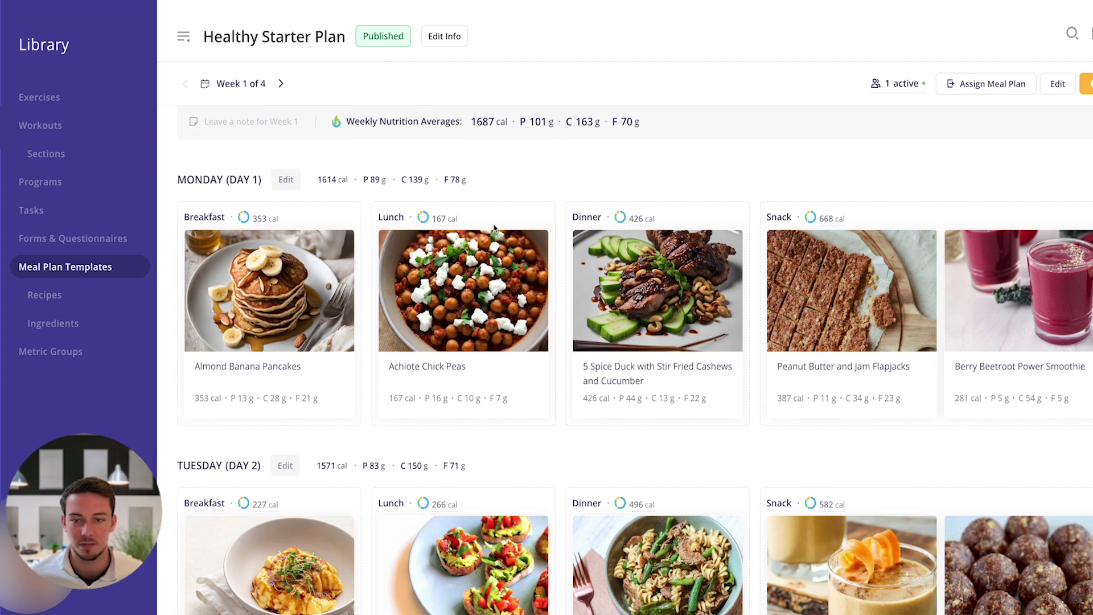
mouse_move(441, 225)
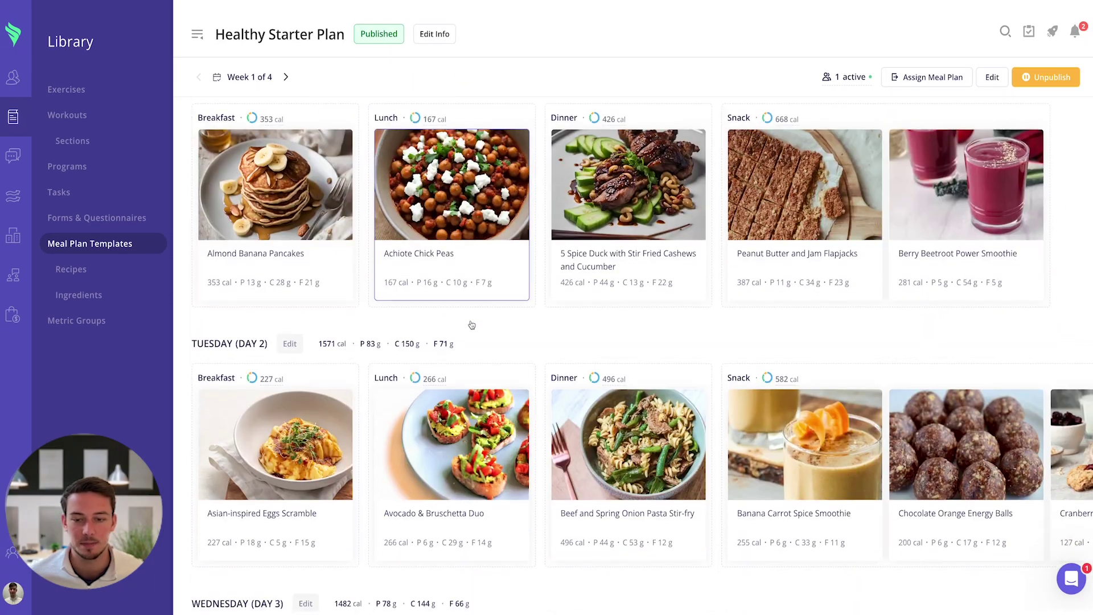
scroll(485, 353, down, 8)
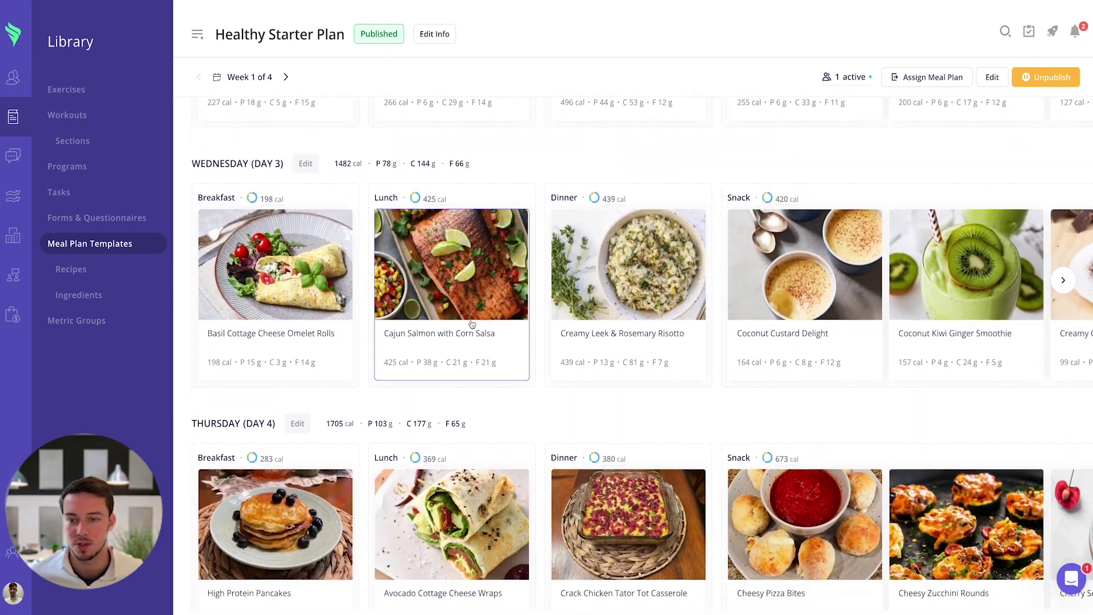
scroll(472, 324, down, 6)
scroll(275, 222, up, 15)
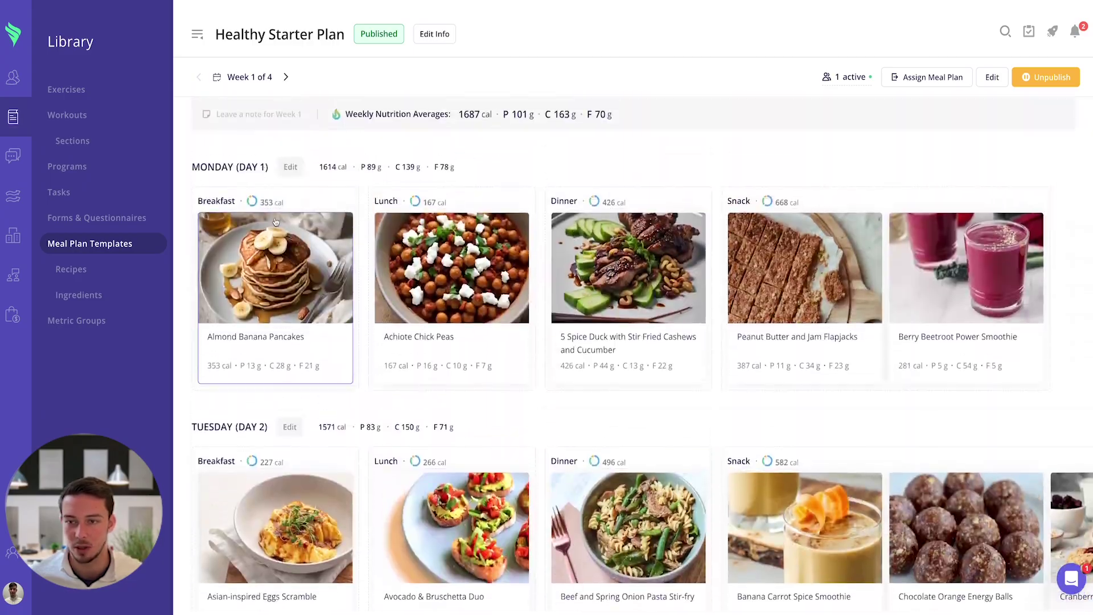
scroll(275, 223, down, 15)
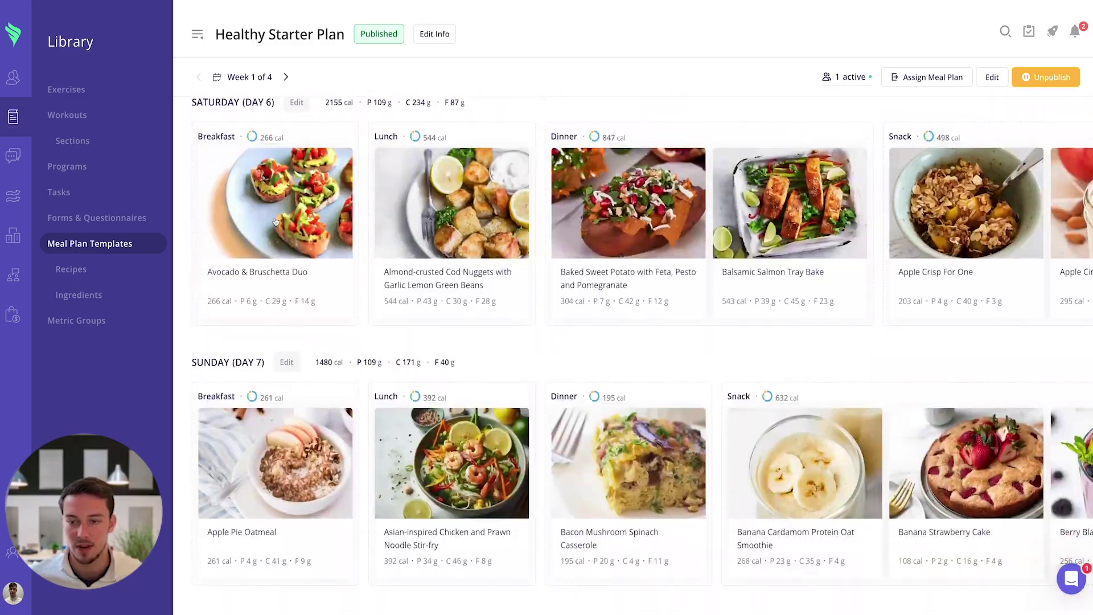
scroll(276, 222, up, 15)
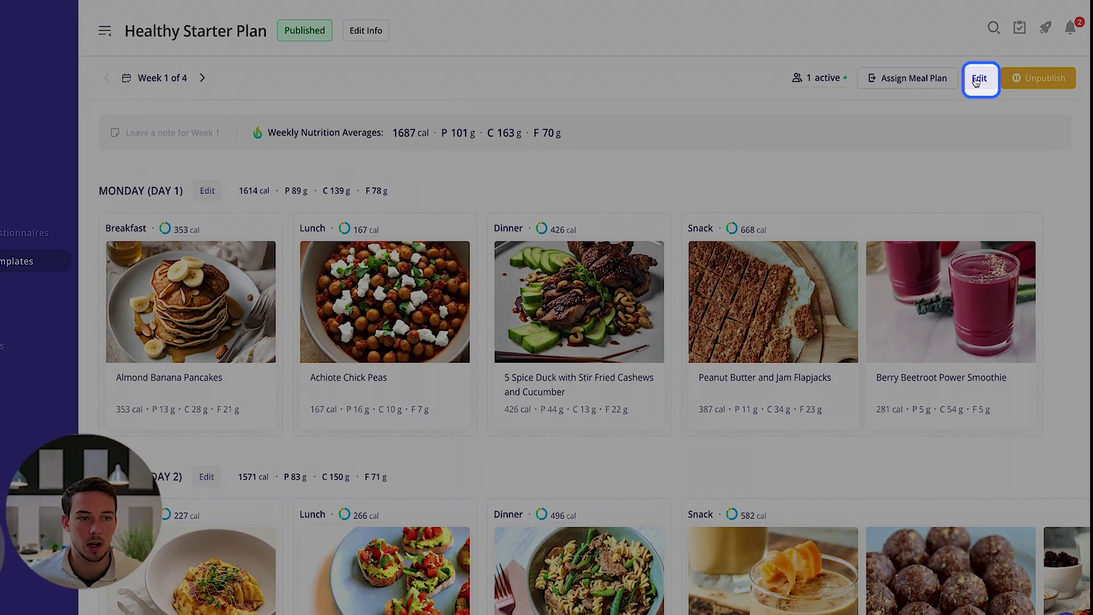
Step: Put Healthy Starter Plan into edit mode and open Monday, Week 1's meal editor
click(977, 83)
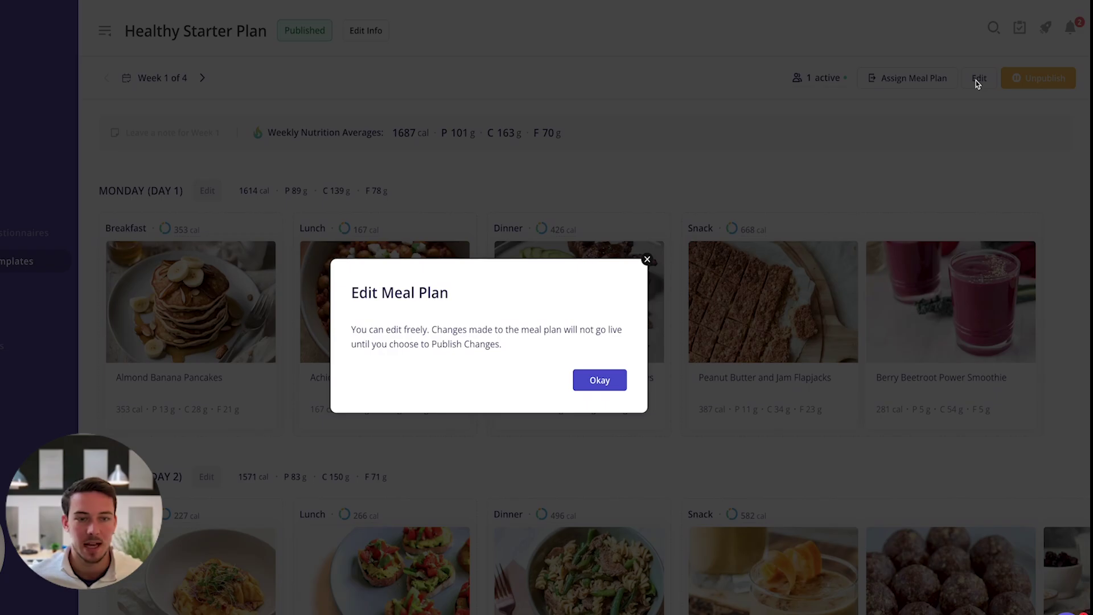
click(606, 385)
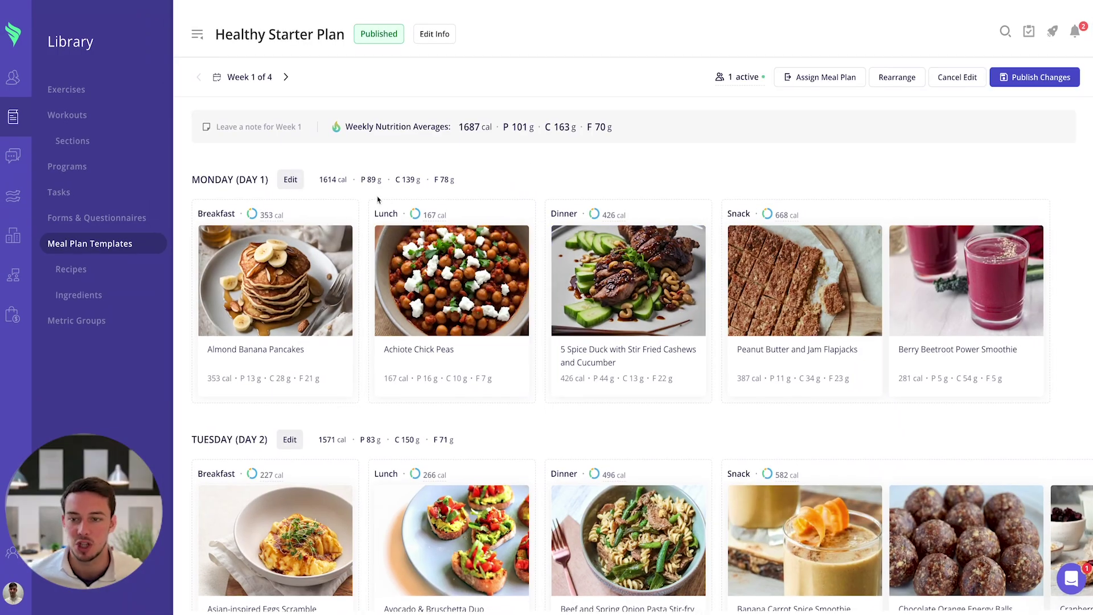
click(292, 181)
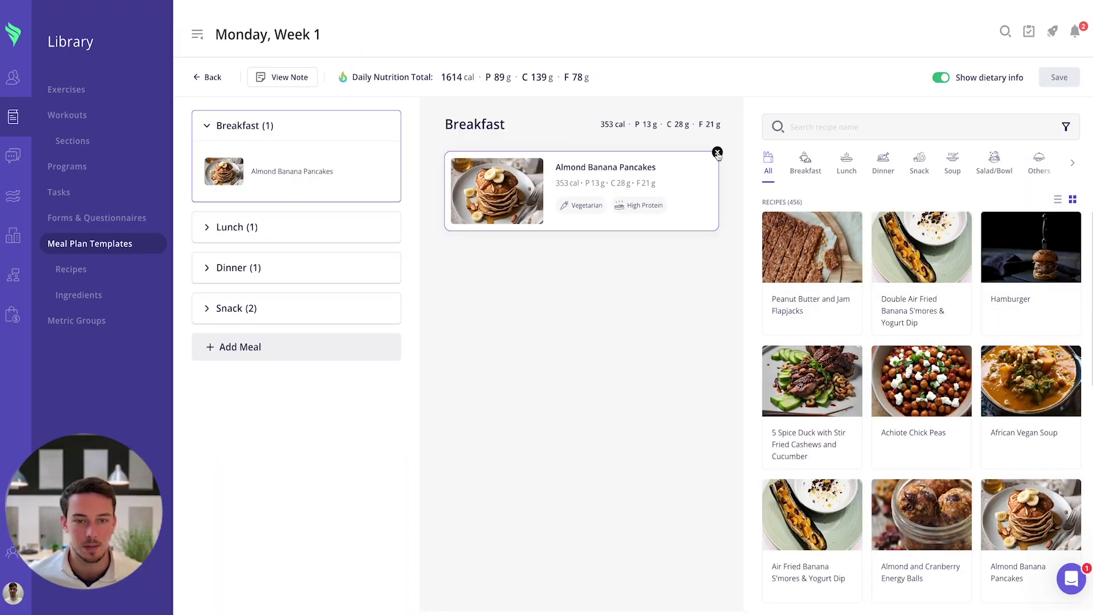
mouse_move(847, 284)
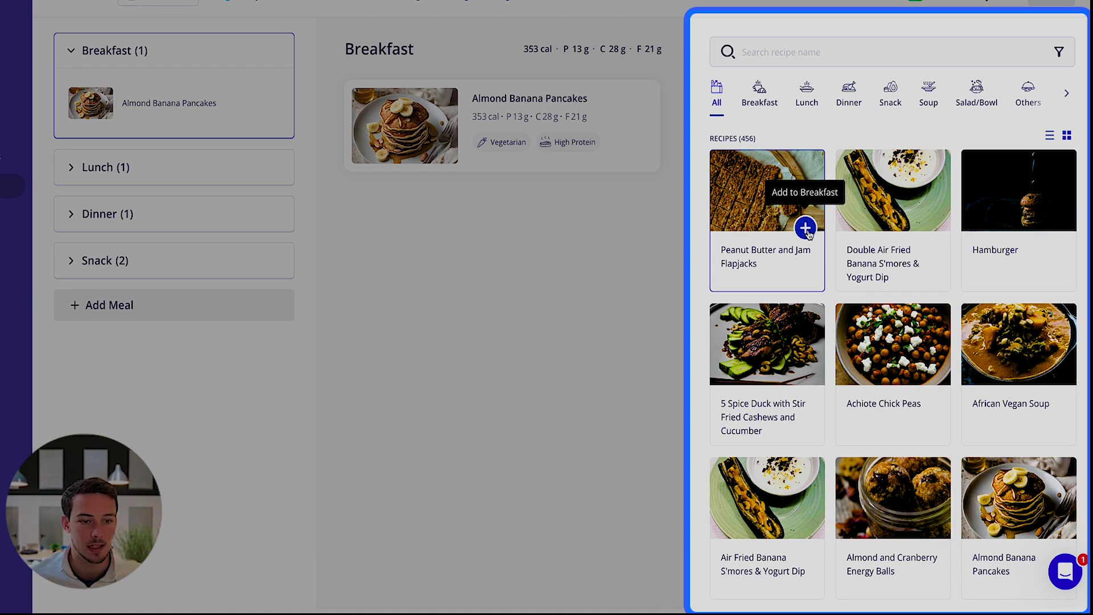
Step: Browse breakfast and lunch recipes in the library and check the recipe filter options
click(759, 96)
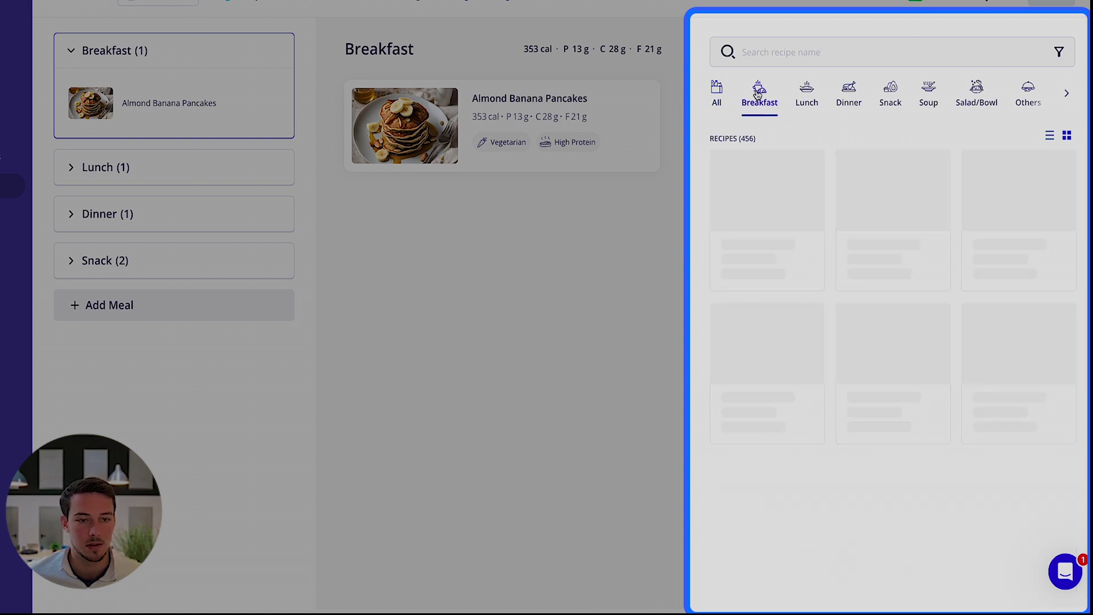
click(803, 100)
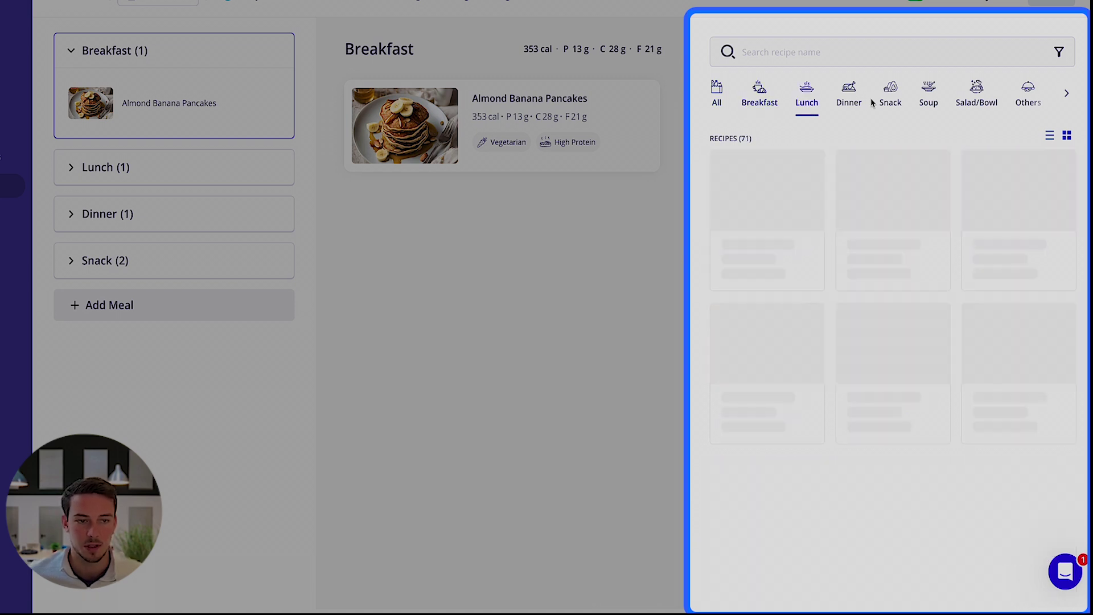
click(1062, 53)
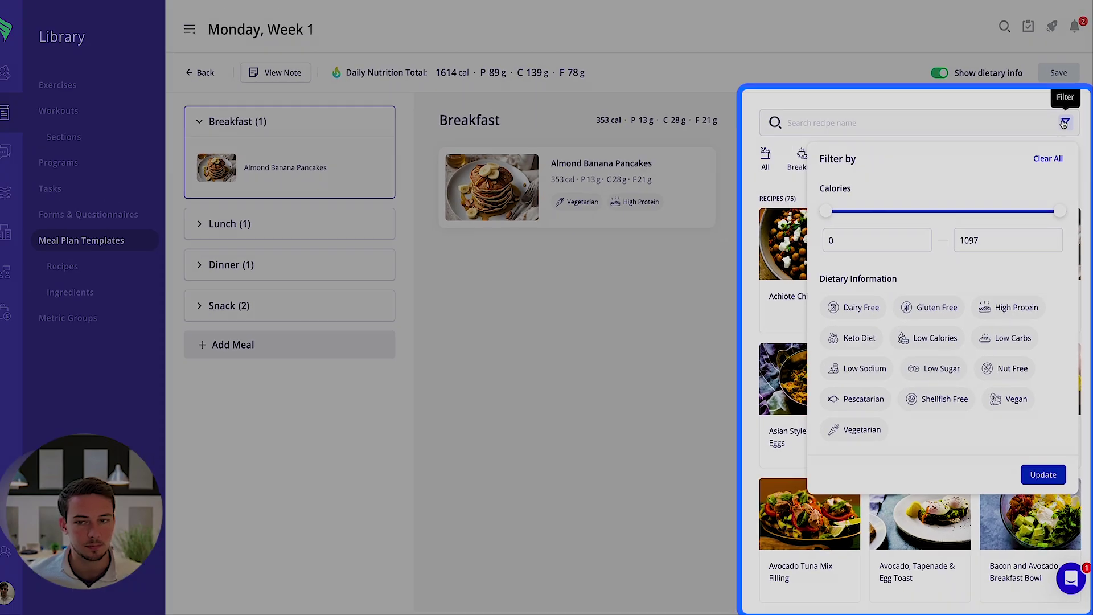
click(1059, 52)
Step: Open Monday's Lunch meal with Achiote Chick Peas, keeping its title as Lunch
click(308, 236)
click(482, 125)
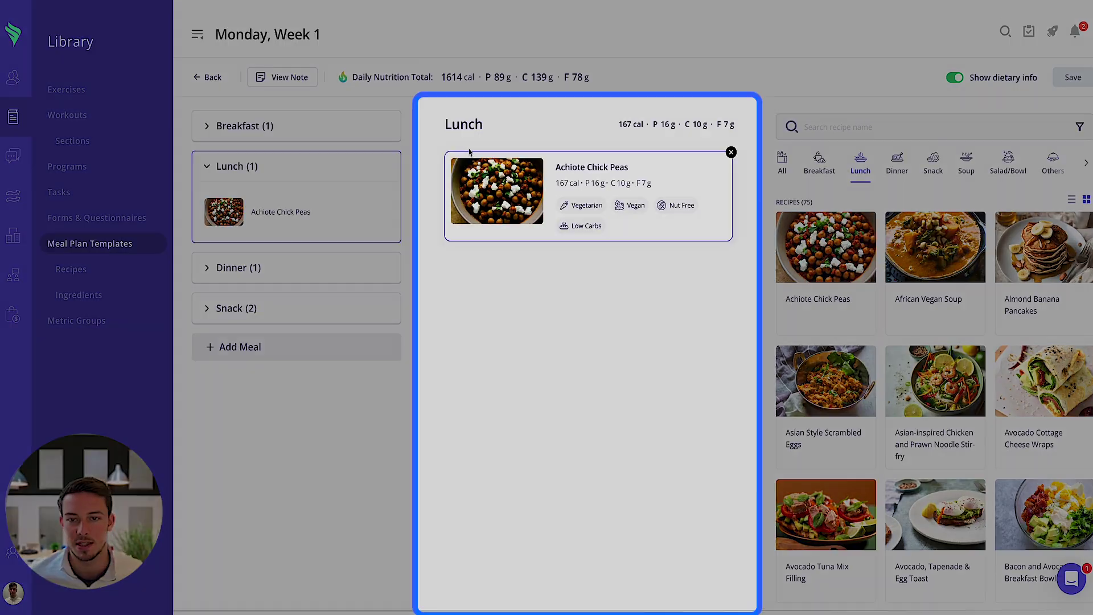
drag(483, 125, 447, 126)
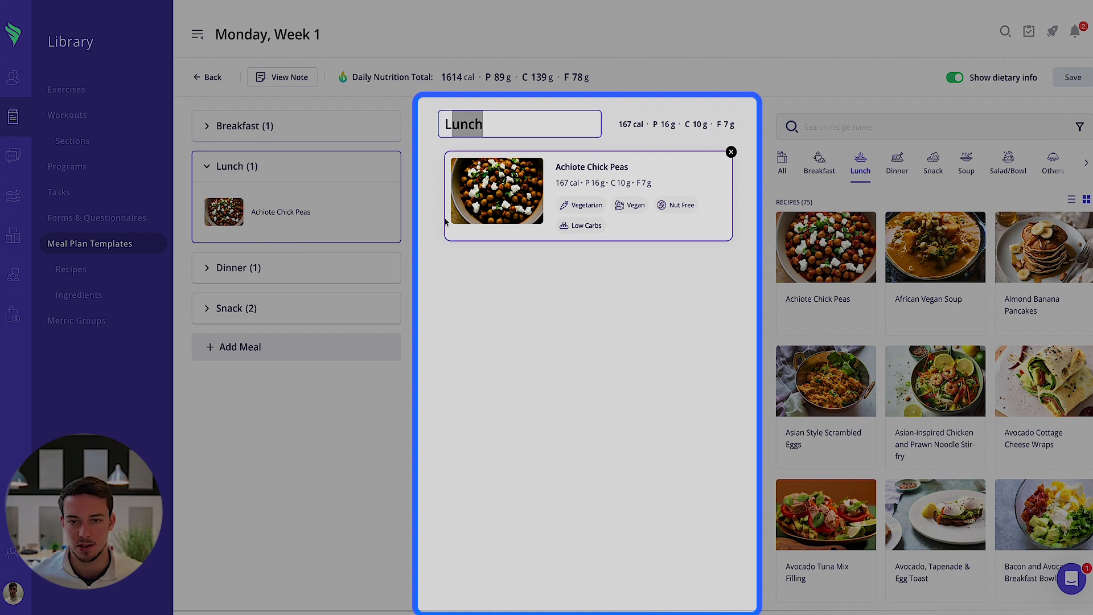
click(422, 275)
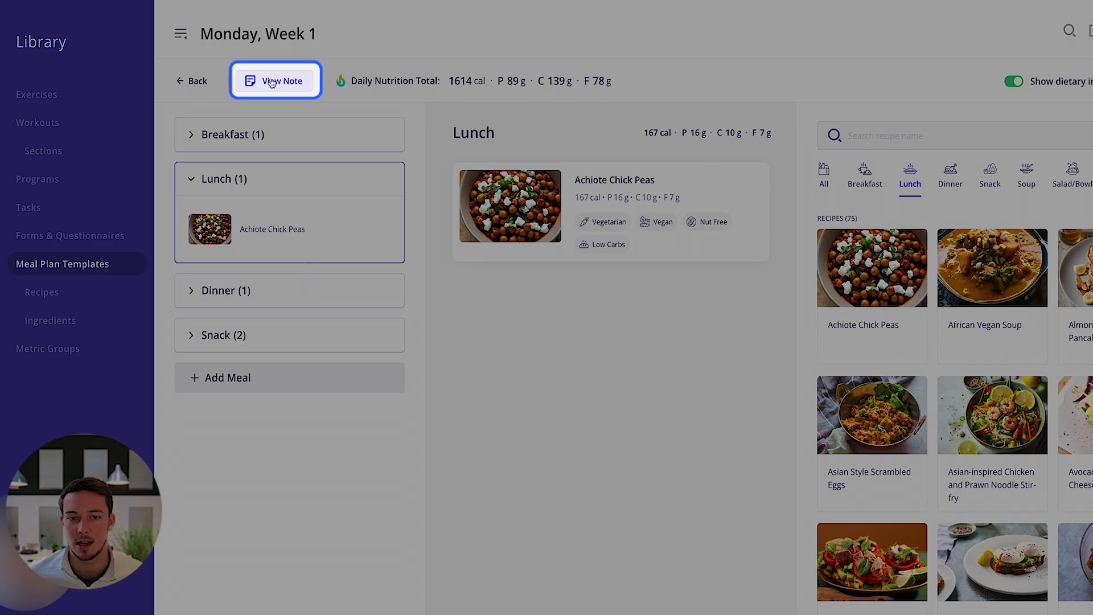
click(272, 81)
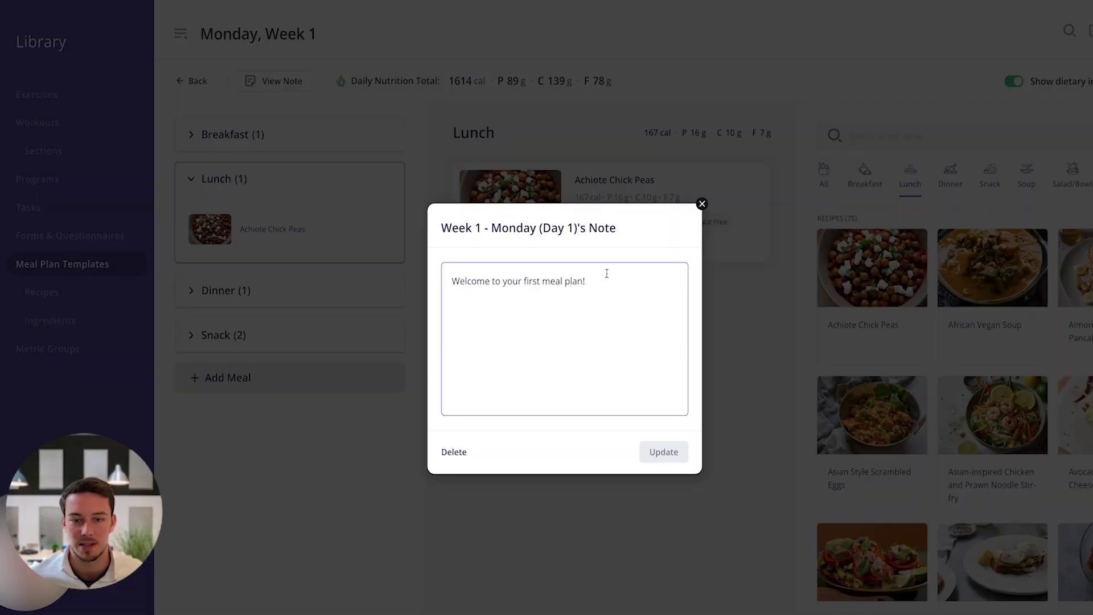
drag(629, 283, 450, 282)
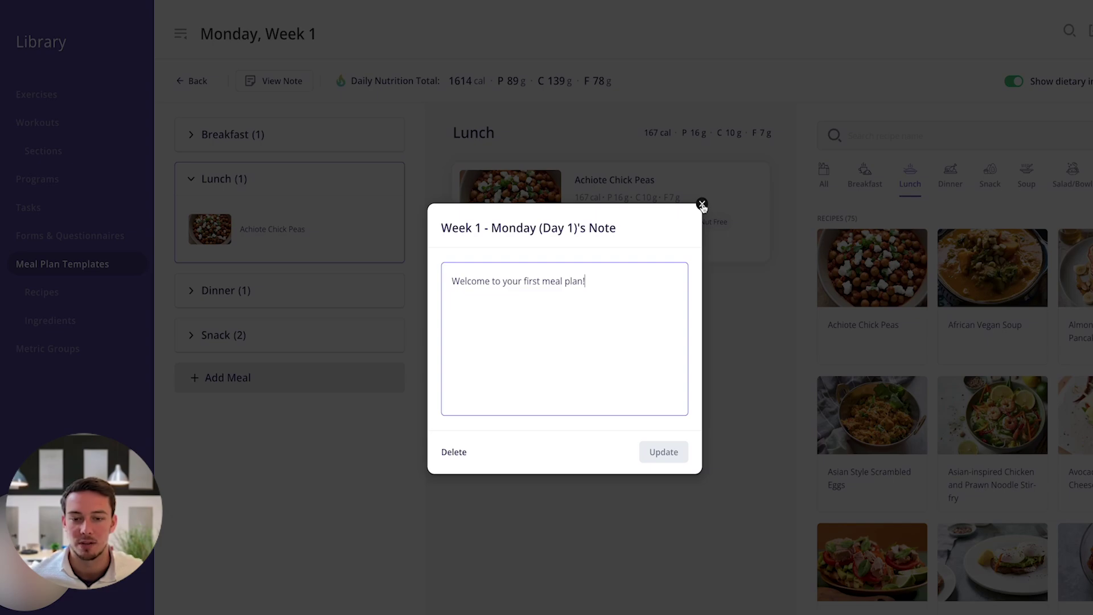
click(702, 204)
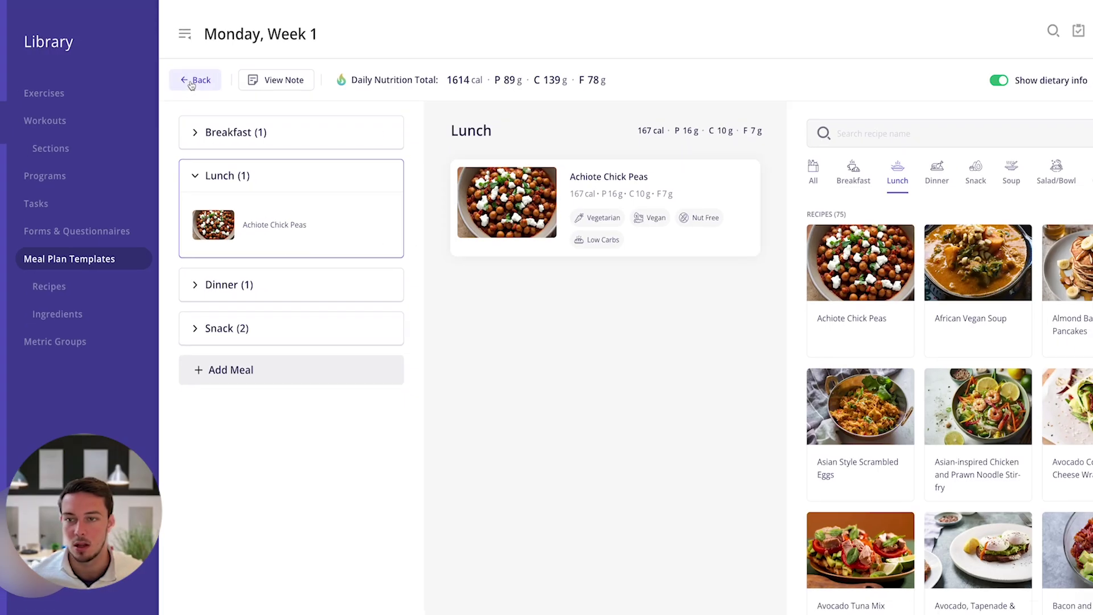
click(194, 80)
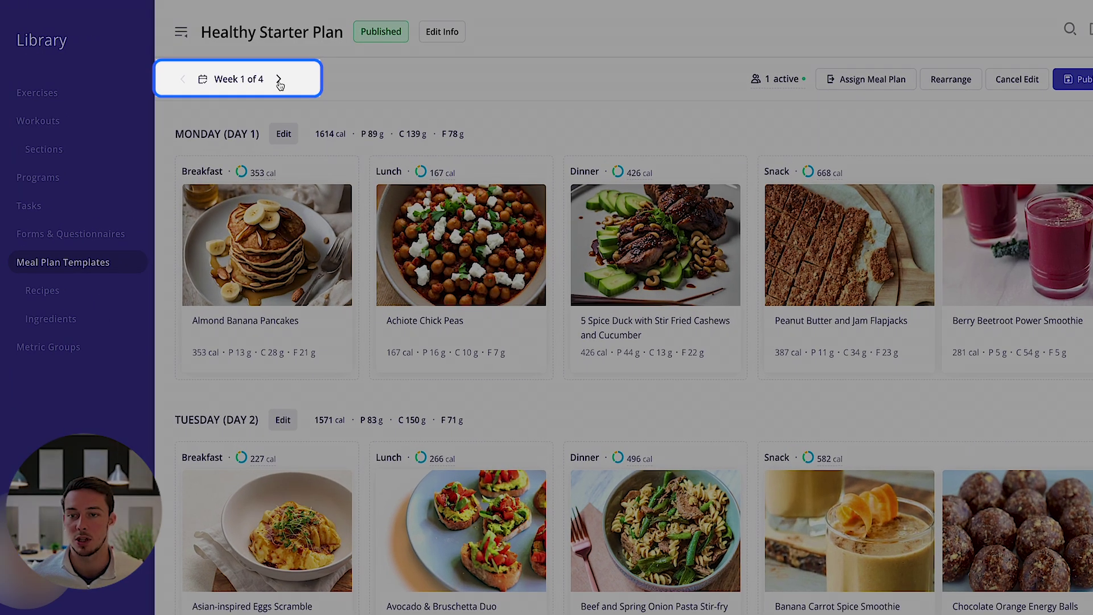
Step: Move to Week 2 of 4 and open its empty Monday in the day editor
click(286, 77)
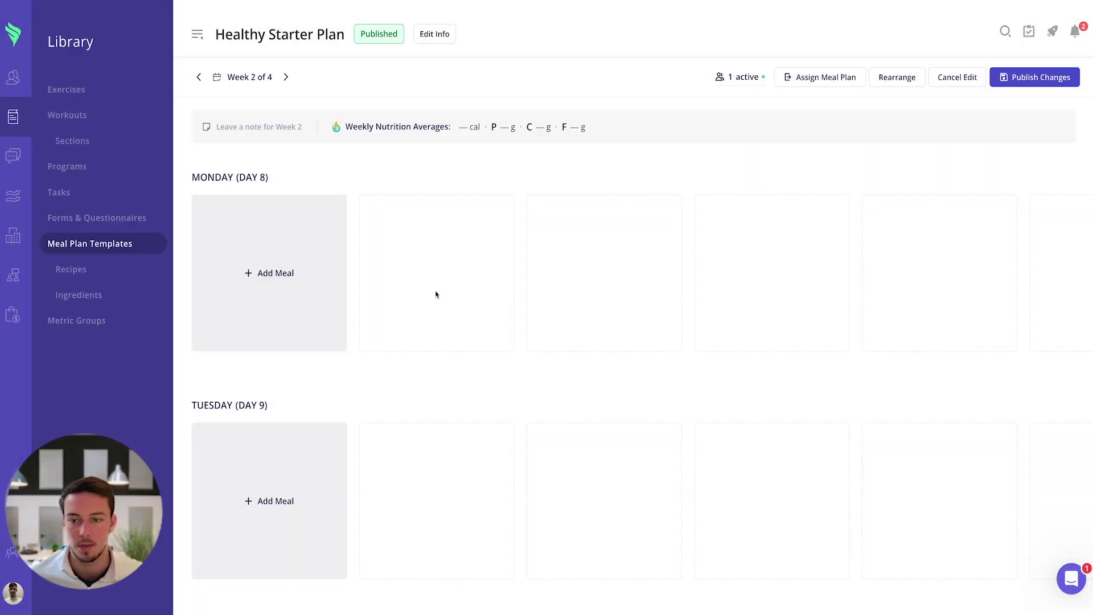
scroll(437, 294, down, 15)
scroll(436, 293, up, 15)
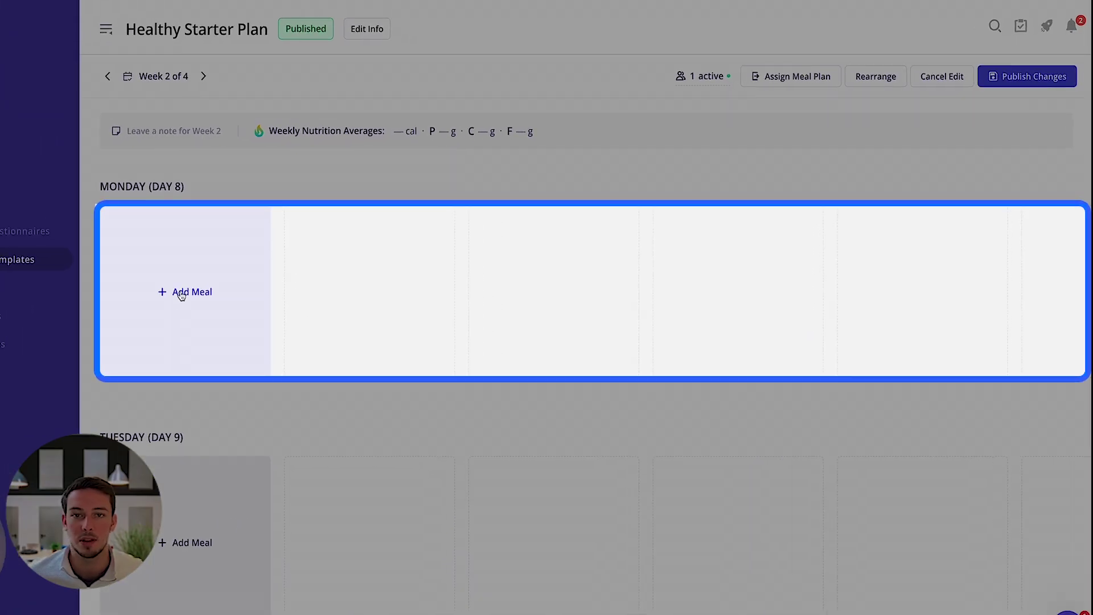
click(181, 293)
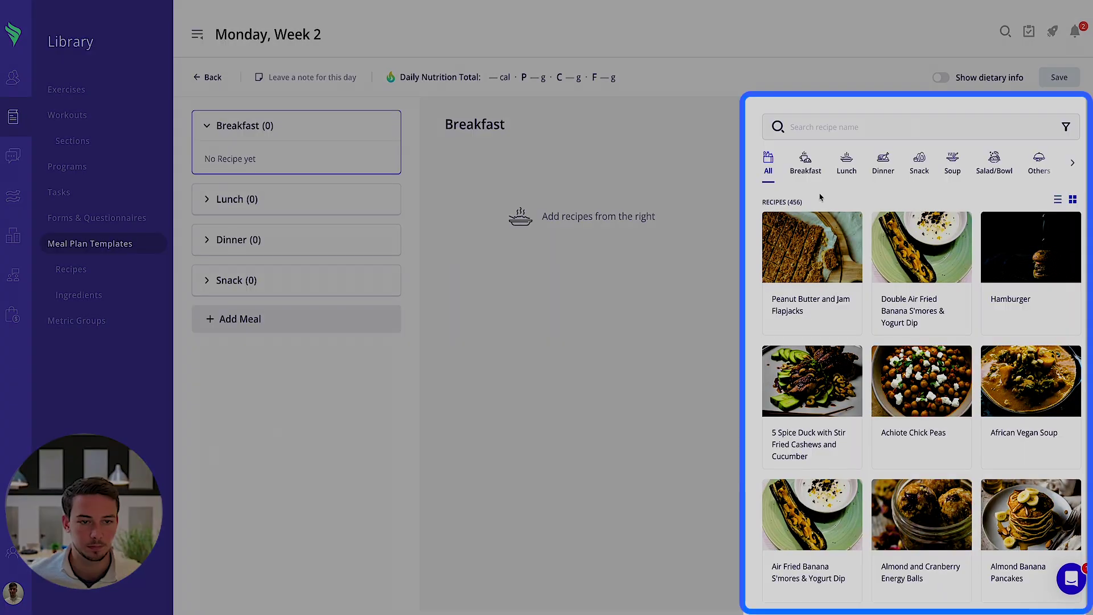
Step: Add Almond Banana Pancakes to Breakfast and Cheeseburger Salad to Lunch
click(805, 164)
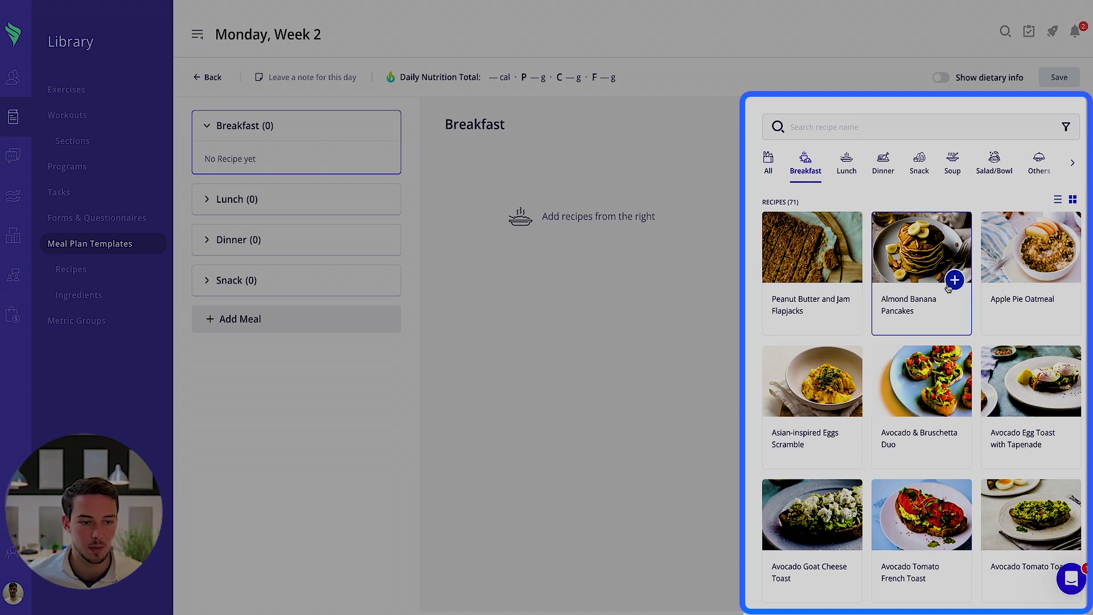
click(955, 280)
click(285, 231)
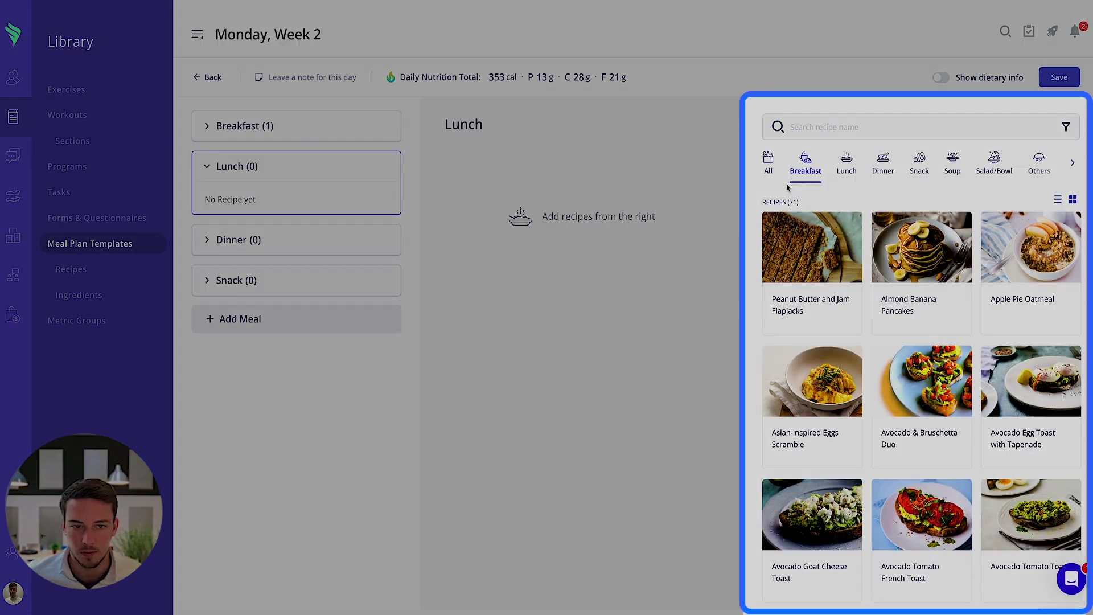
click(839, 173)
scroll(929, 337, down, 10)
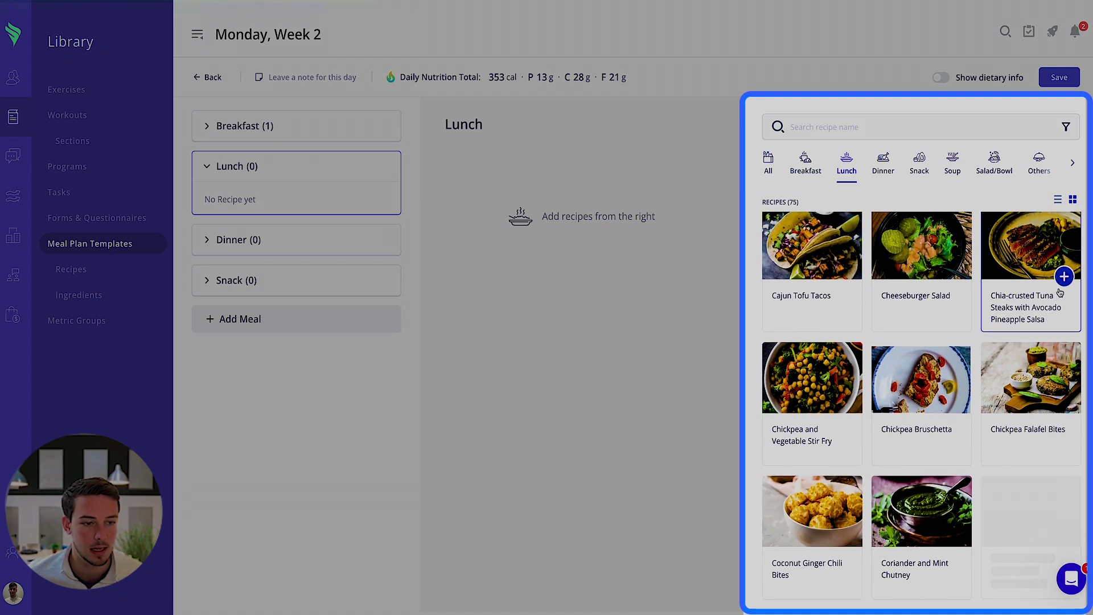
click(955, 276)
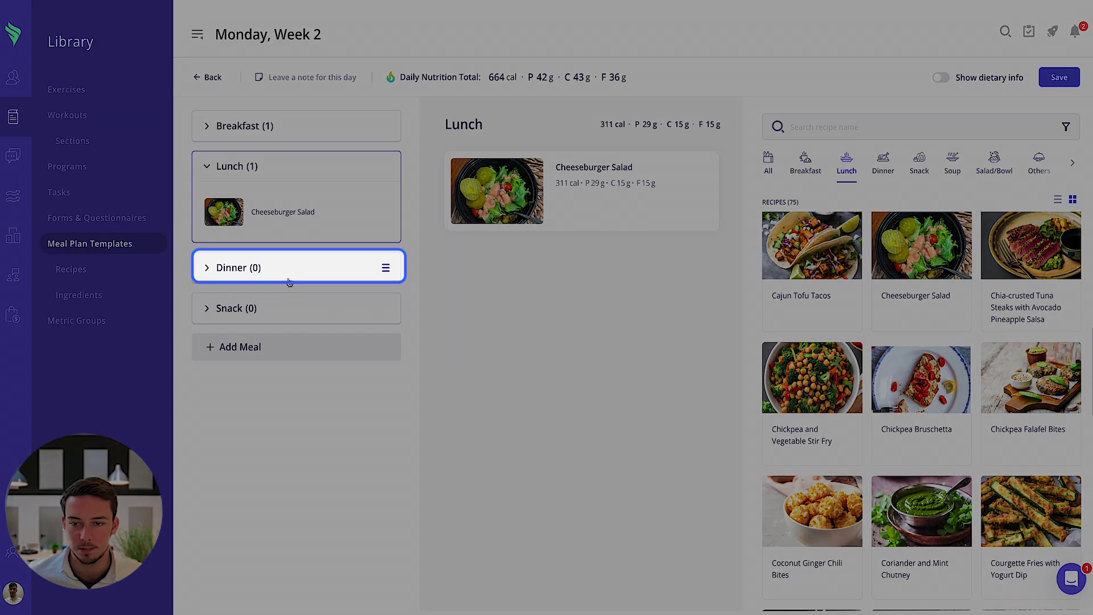
Step: Add the 5 Spice Duck recipe to Monday's Dinner
click(288, 279)
click(883, 166)
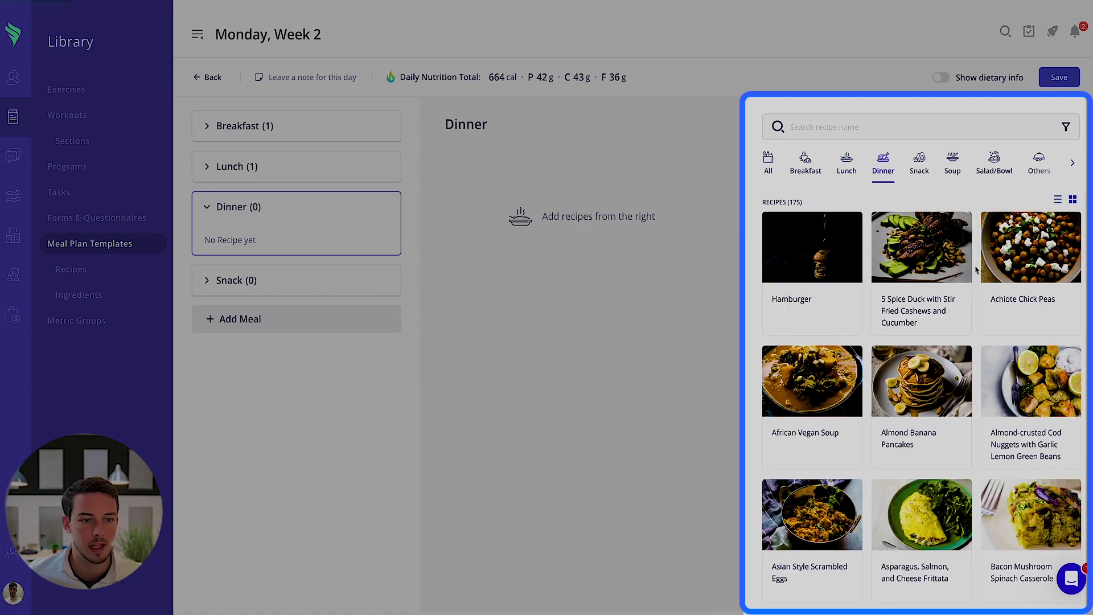
mouse_move(956, 285)
click(954, 280)
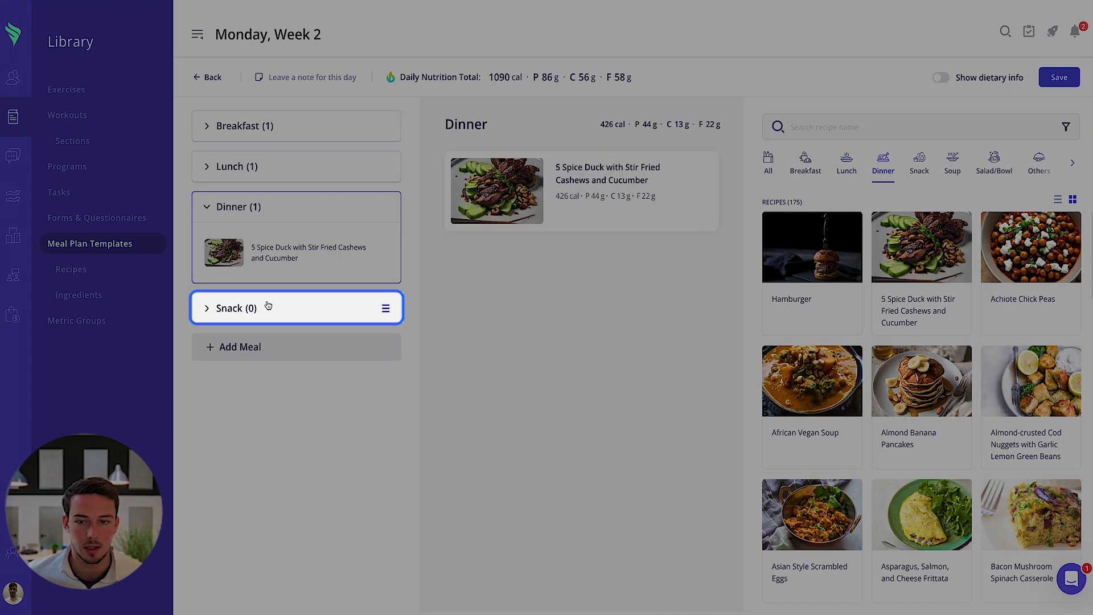
Step: Add banana s'mores and Apple Cinnamon Oatmeal Smoothie as snacks, then save Monday at 2037 cal
click(293, 313)
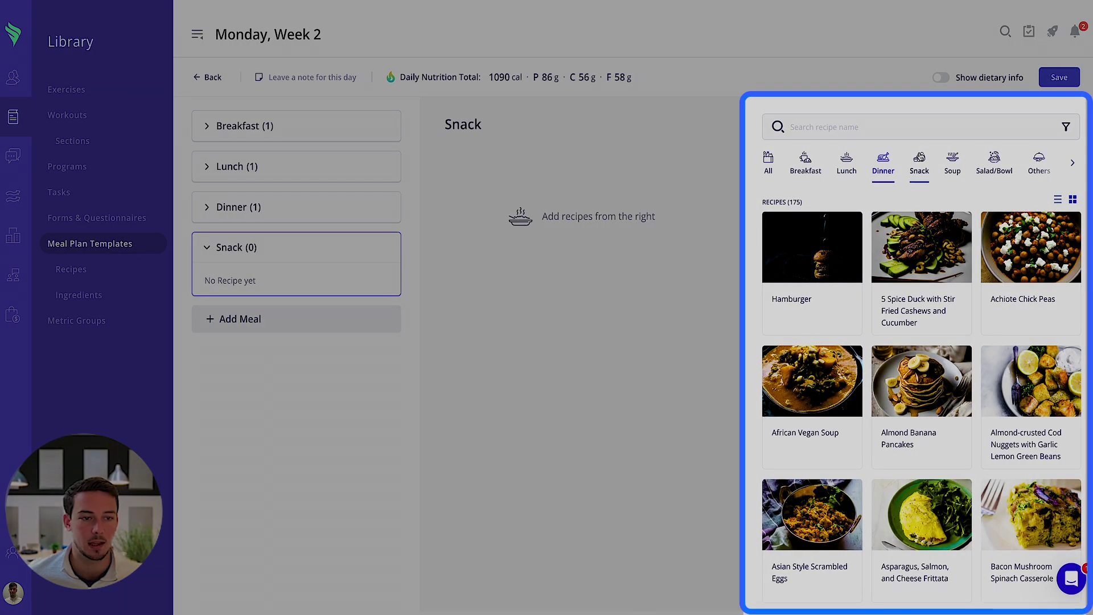
click(920, 162)
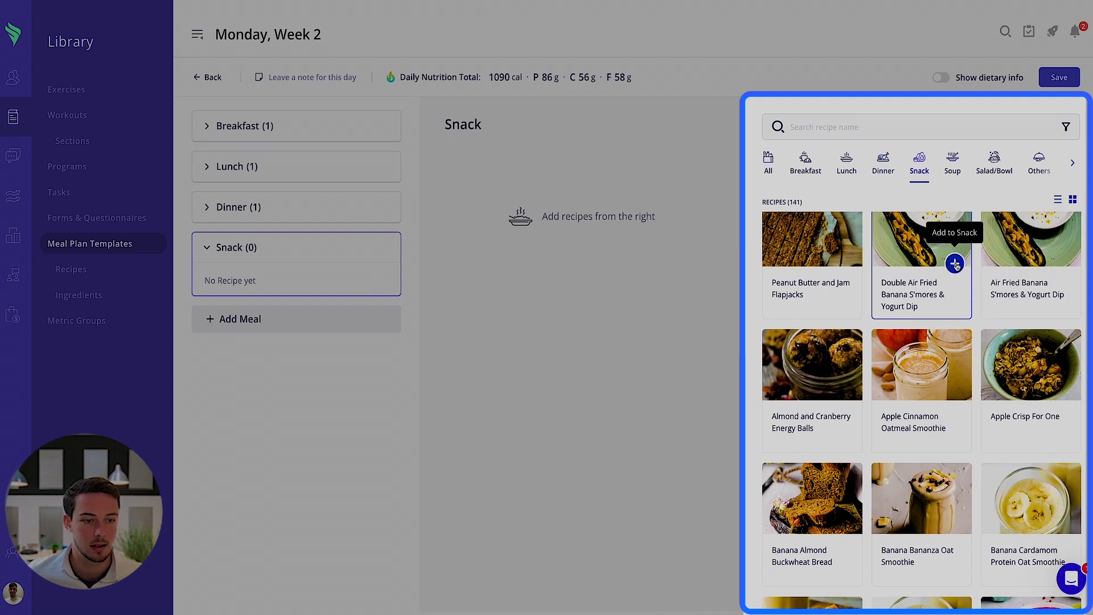
click(955, 280)
scroll(955, 341, down, 1)
click(955, 367)
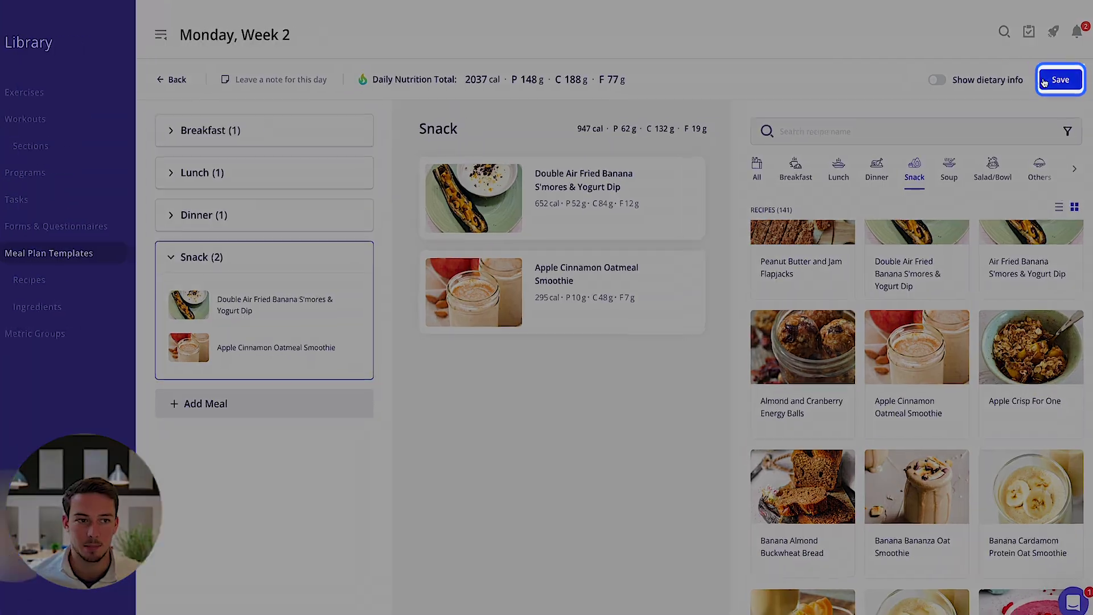
click(1044, 83)
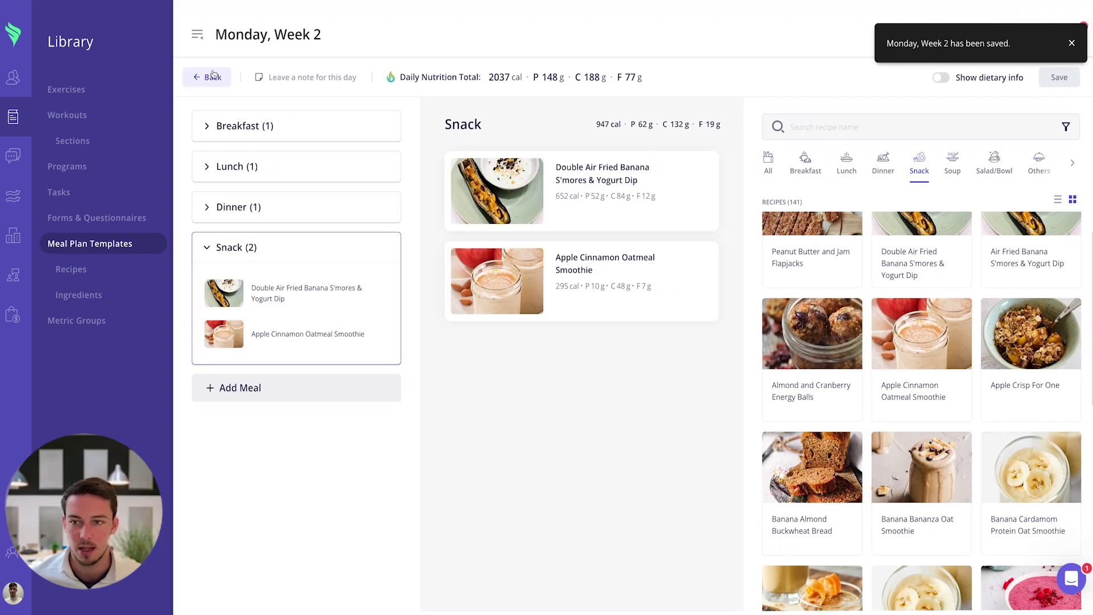
Step: Return to the plan overview and browse Assign Meal Plan's client list without assigning anyone
click(211, 75)
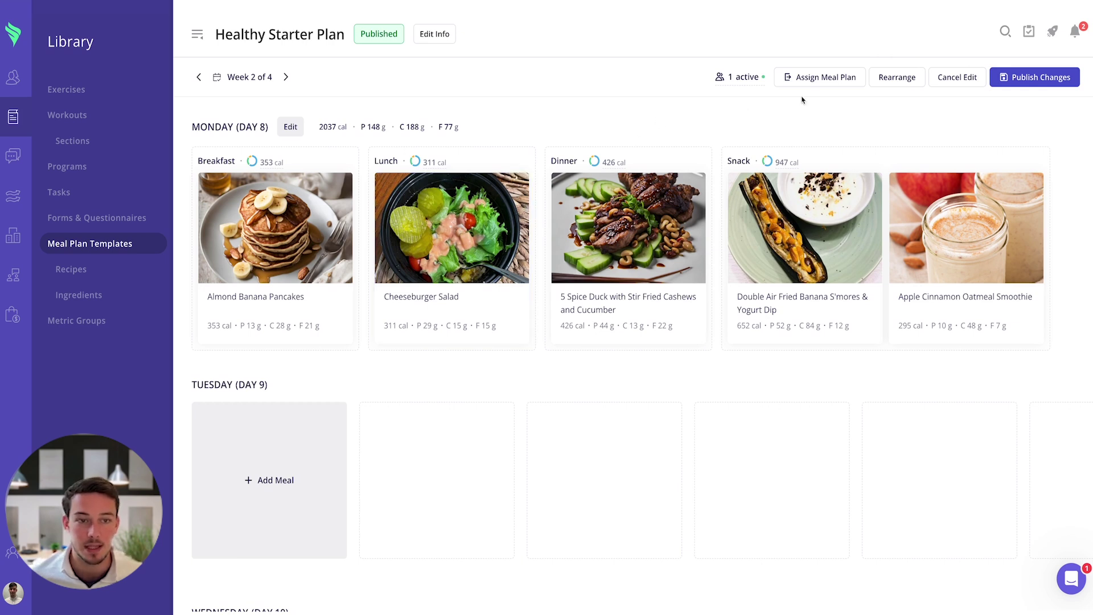
click(825, 79)
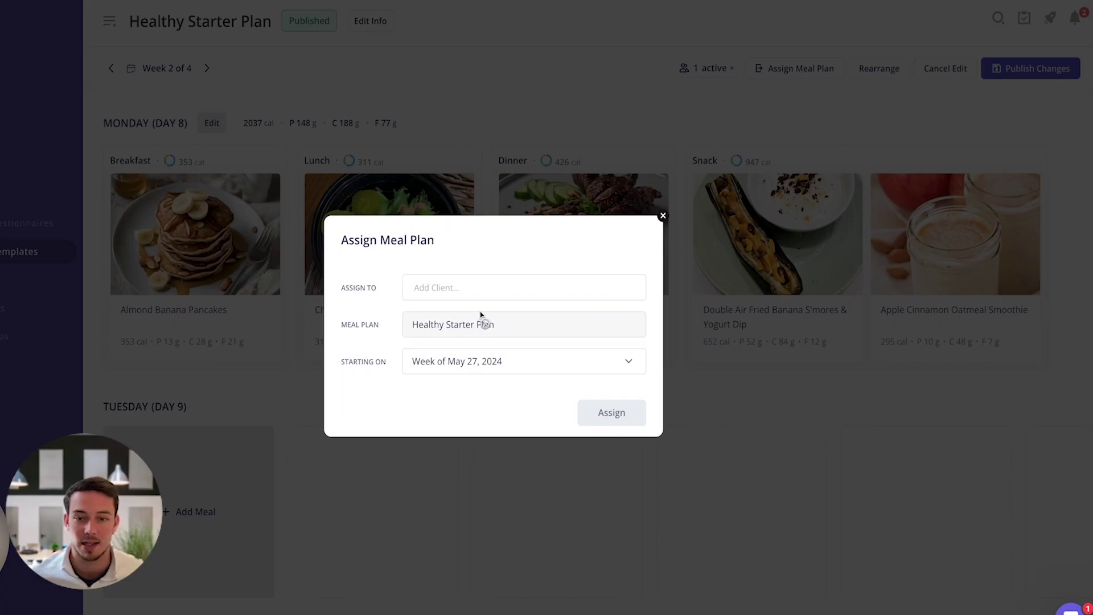
click(476, 287)
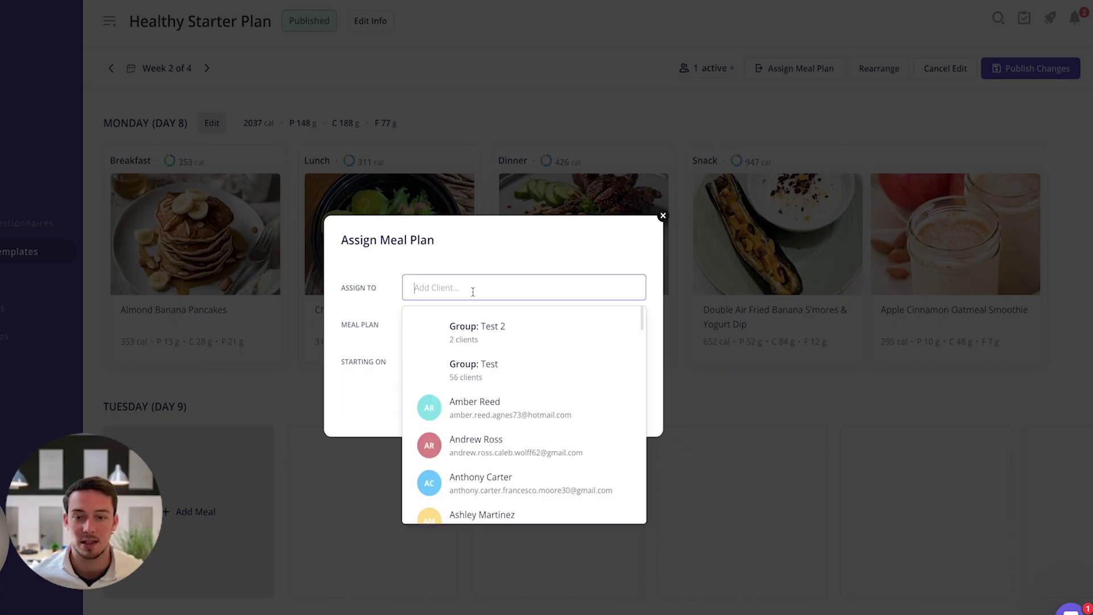
scroll(482, 396, down, 1)
scroll(480, 401, up, 1)
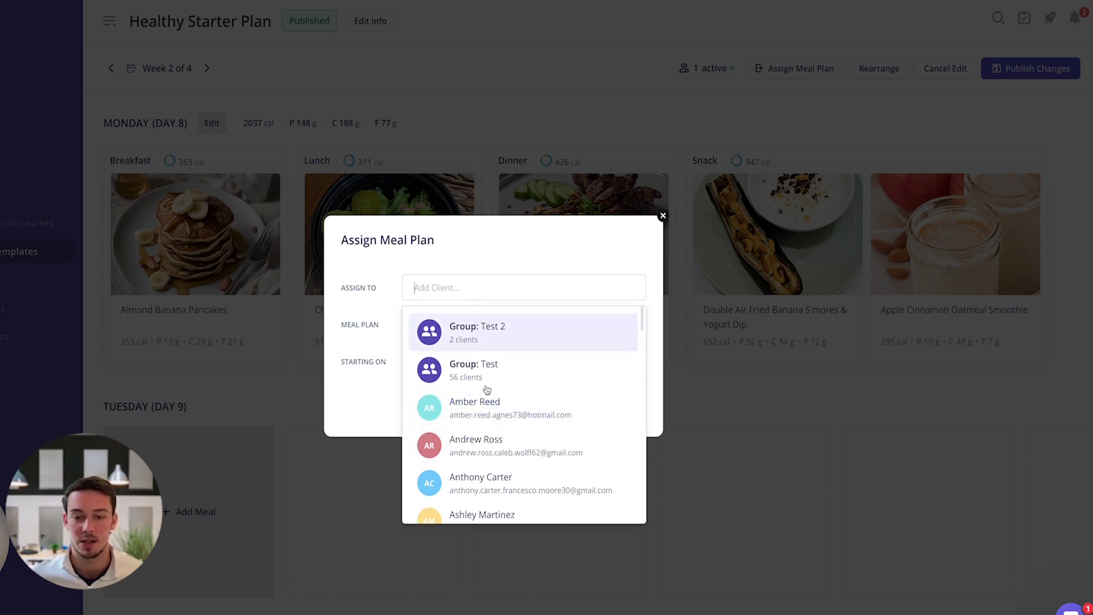
scroll(493, 362, down, 1)
scroll(546, 322, up, 1)
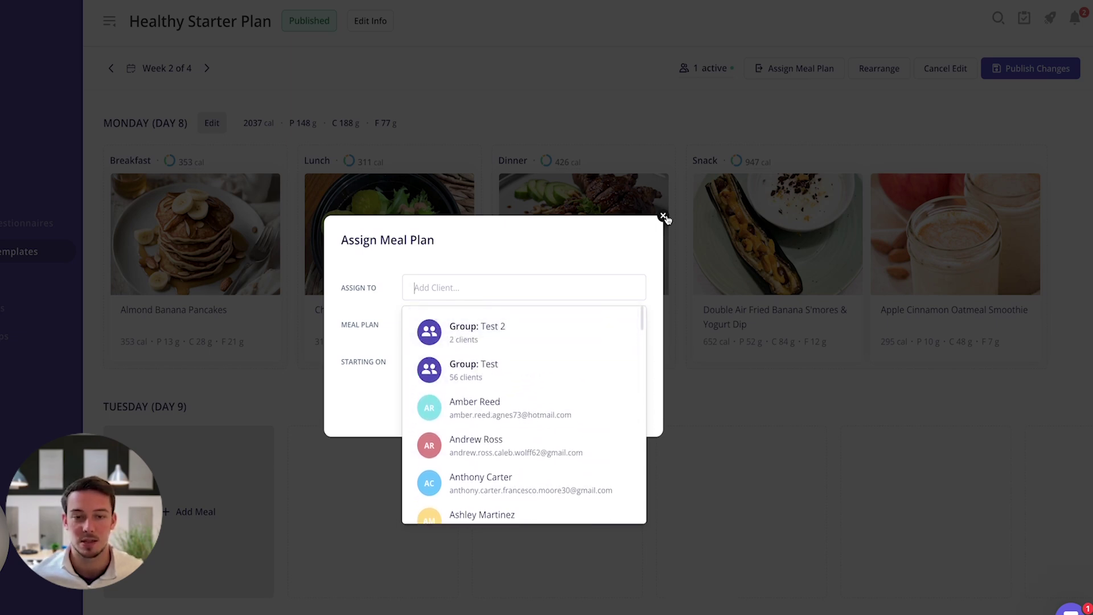
click(663, 215)
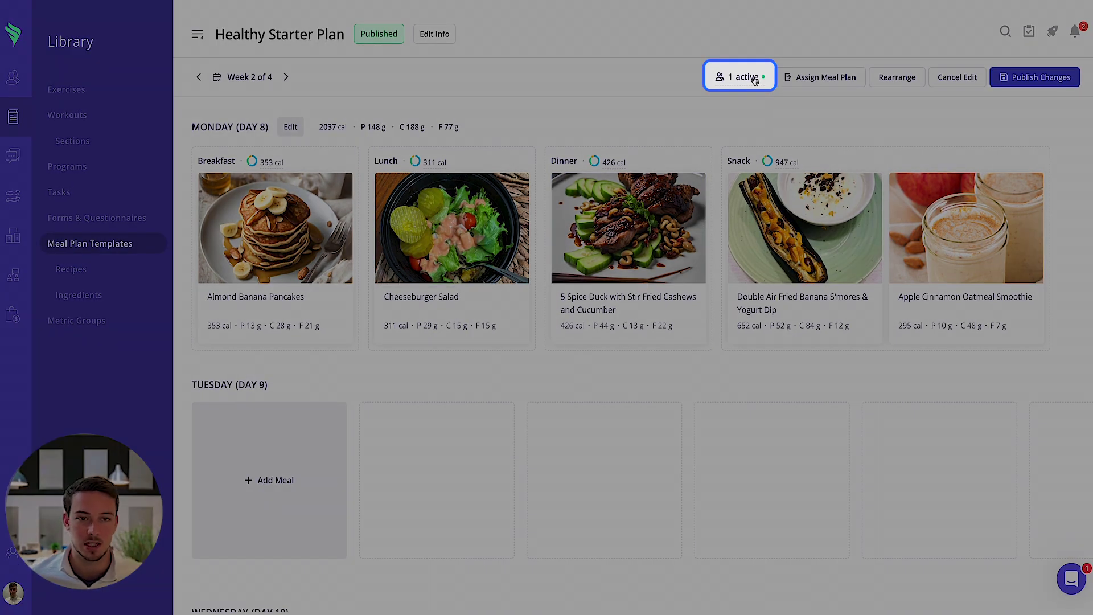
Step: Open the active client's meal plan from '1 active', discarding unsaved template changes
click(755, 81)
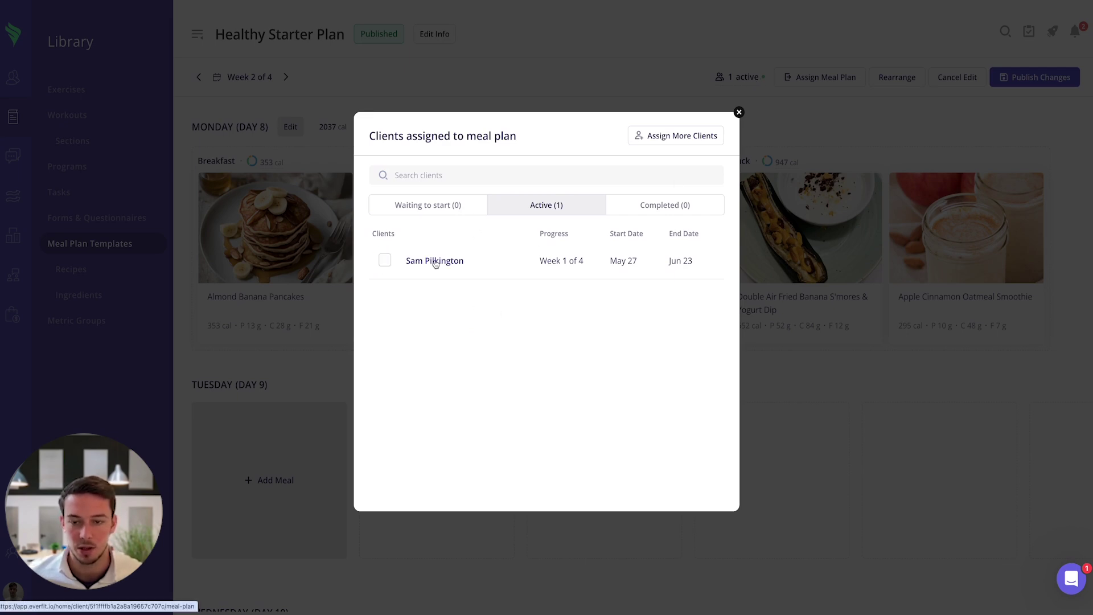
click(435, 261)
click(625, 359)
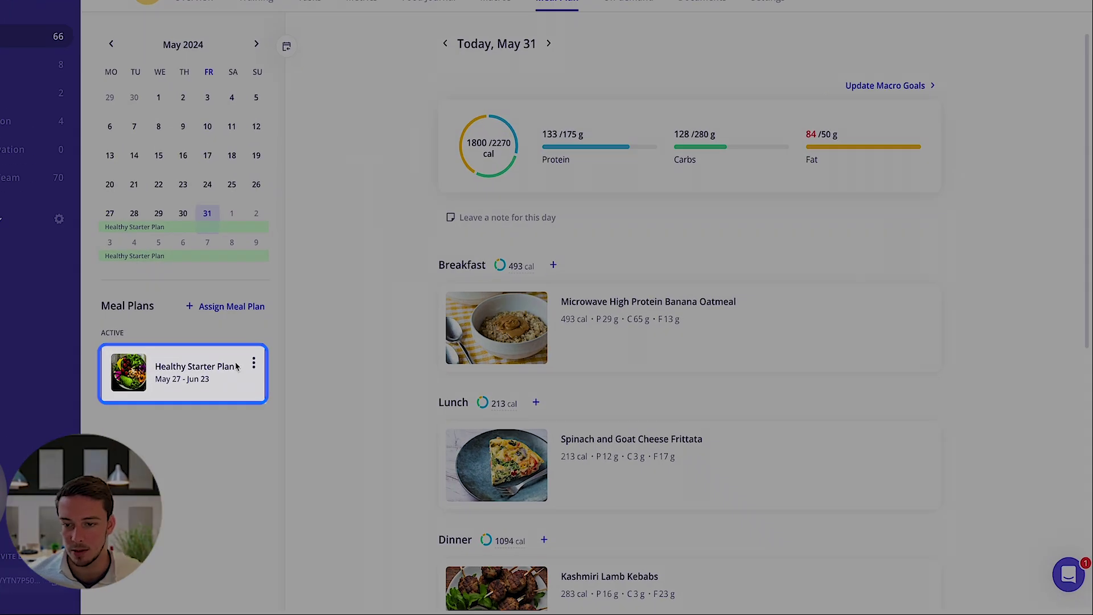
Step: Check the active plan's options menu, then start adding a recipe to the client's Snack
click(254, 363)
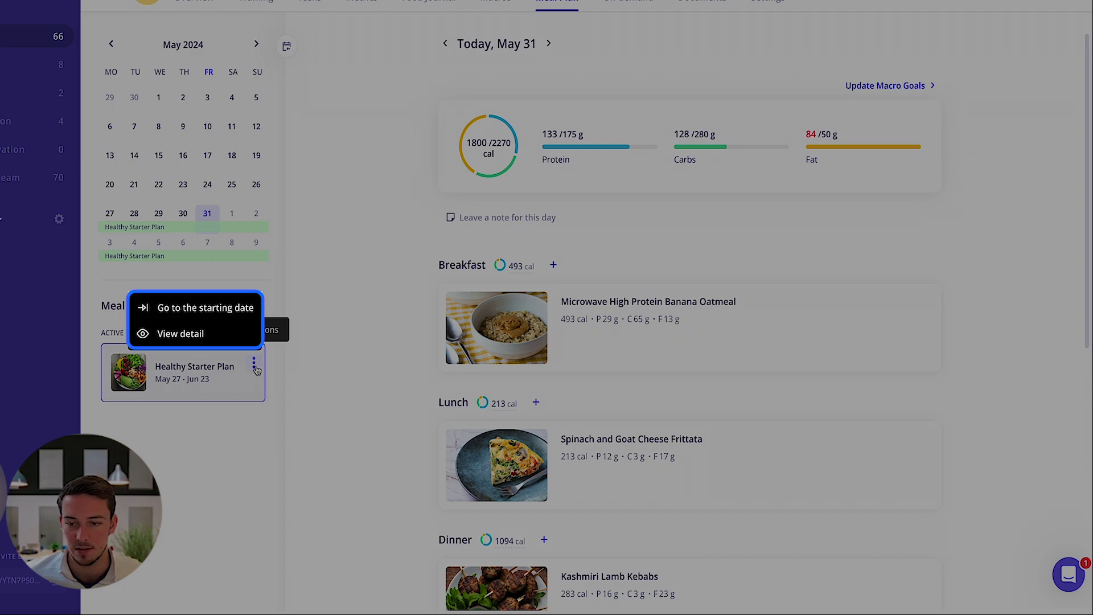
click(254, 367)
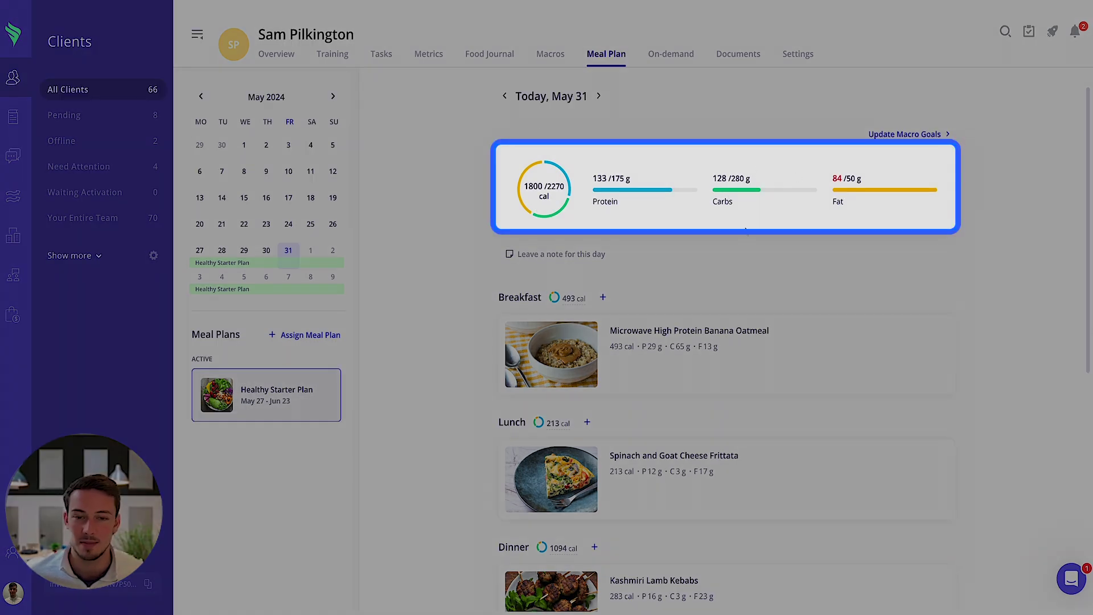
scroll(745, 230, down, 1)
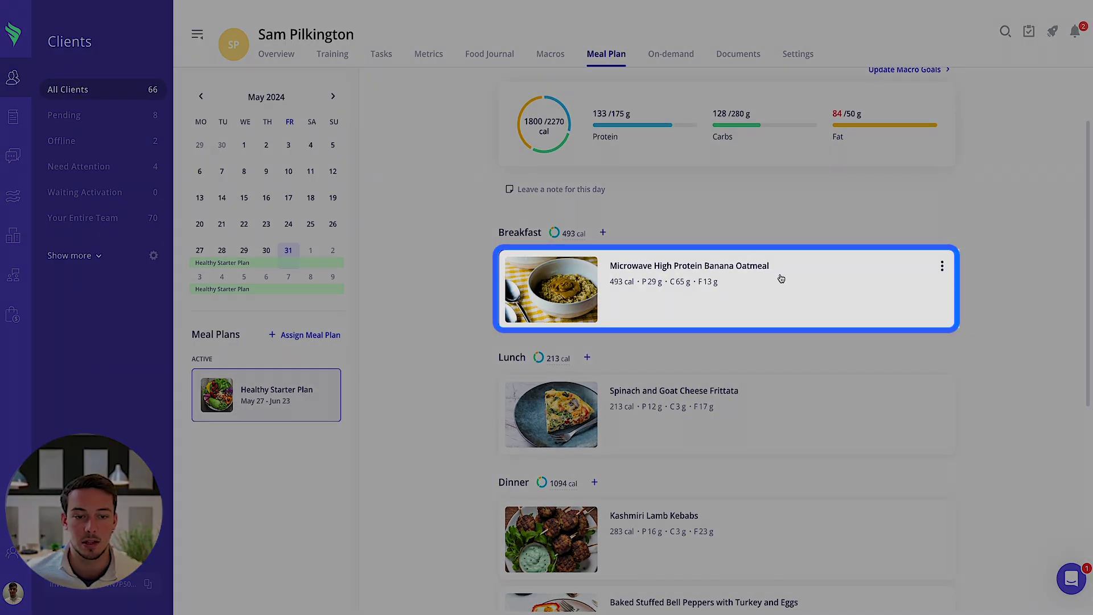
scroll(746, 228, up, 1)
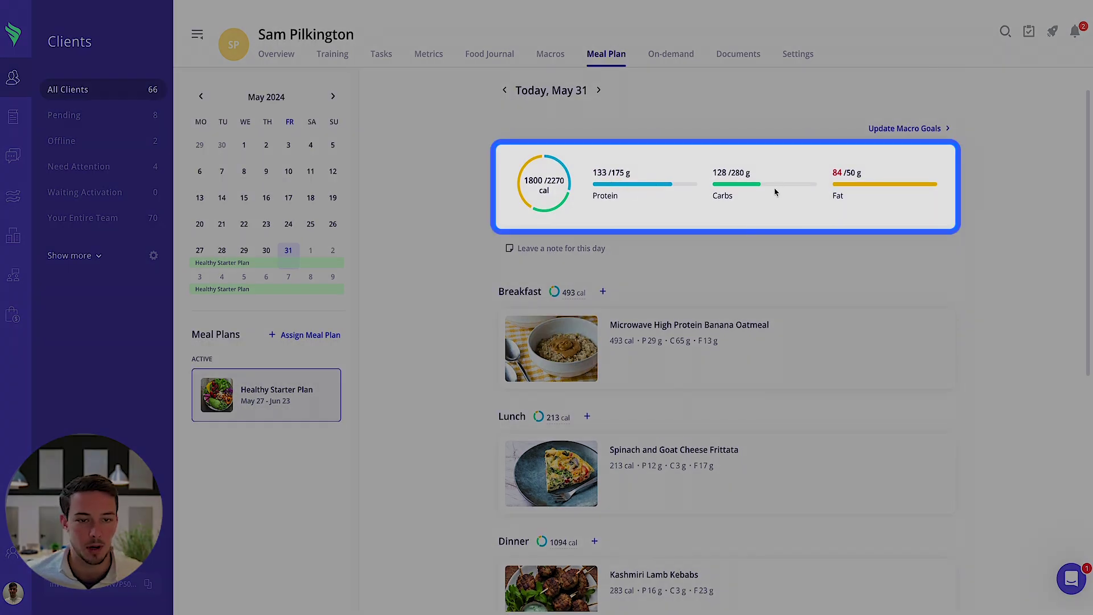
scroll(740, 256, down, 1)
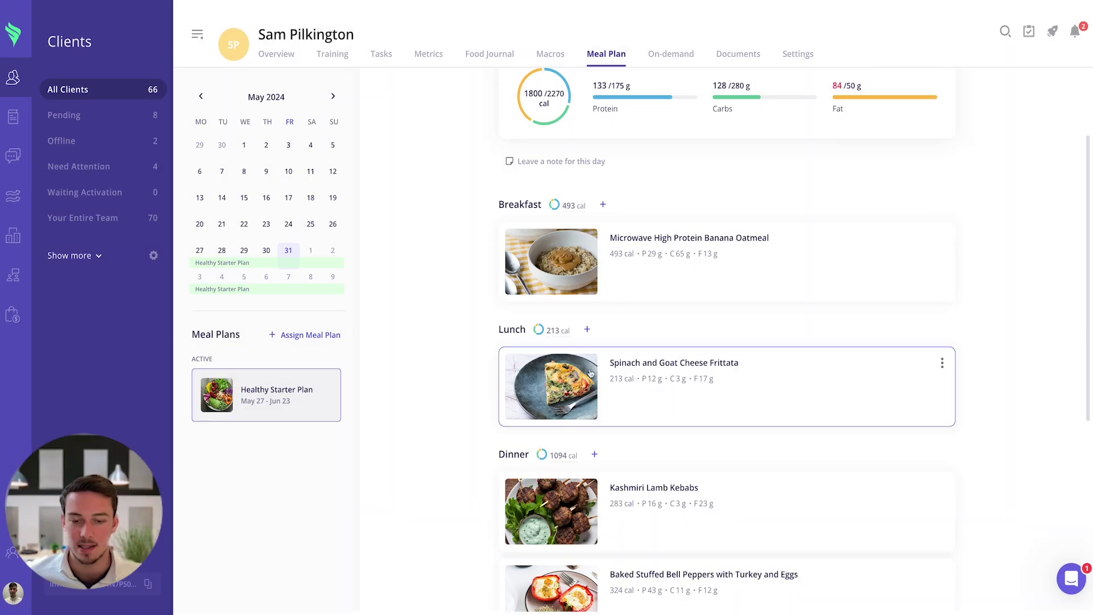
scroll(591, 373, down, 4)
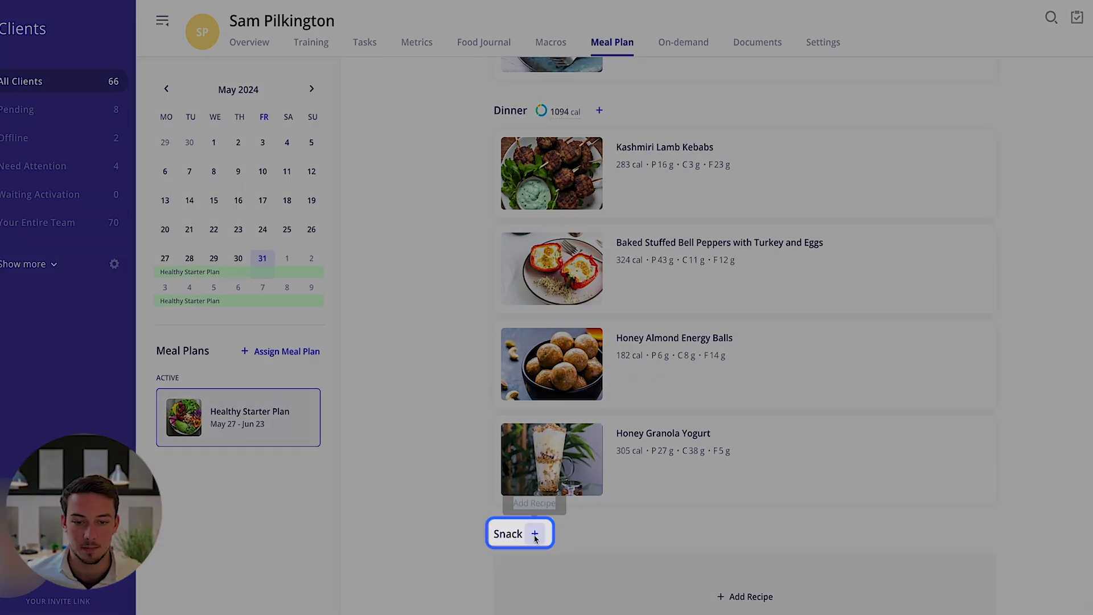
click(535, 534)
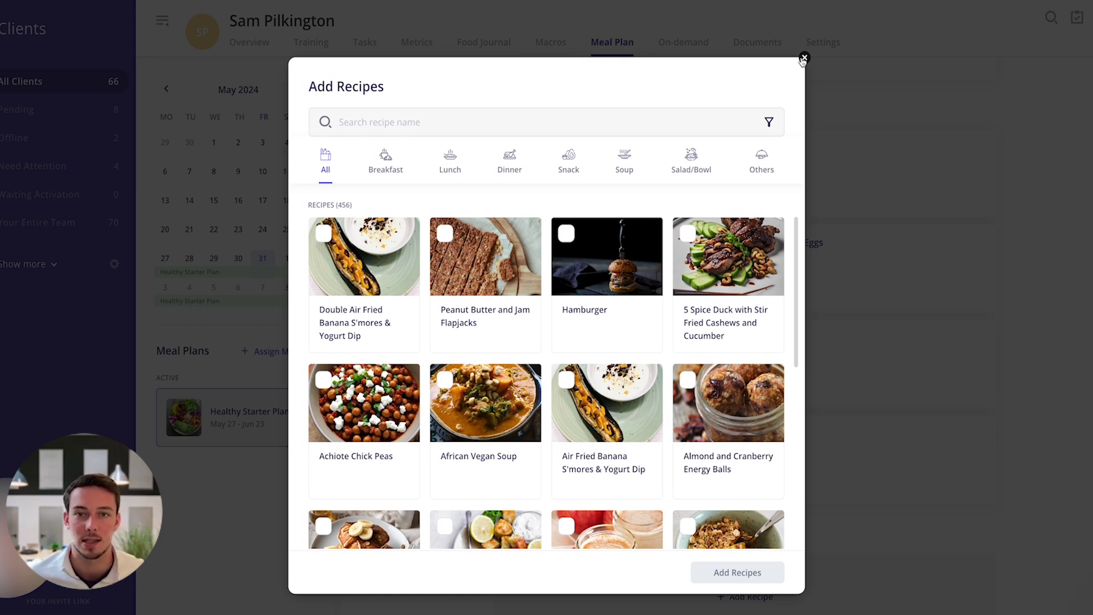
Step: Dismiss the recipe picker without adding anything and return to the top of the May 31 plan (1800/2270 cal)
click(804, 58)
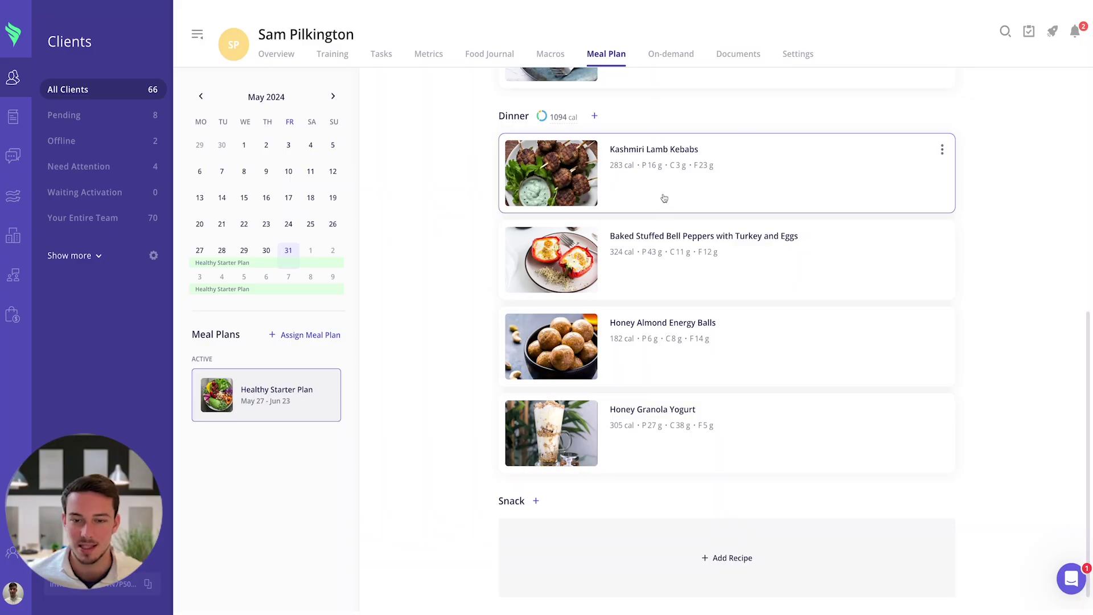
scroll(446, 197, up, 5)
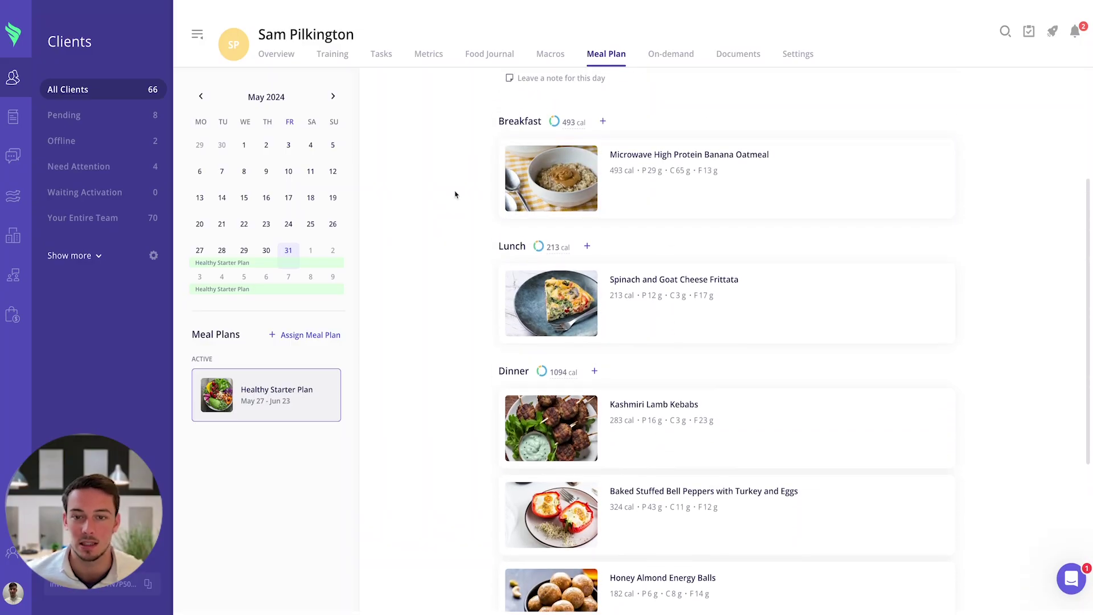
scroll(450, 193, up, 3)
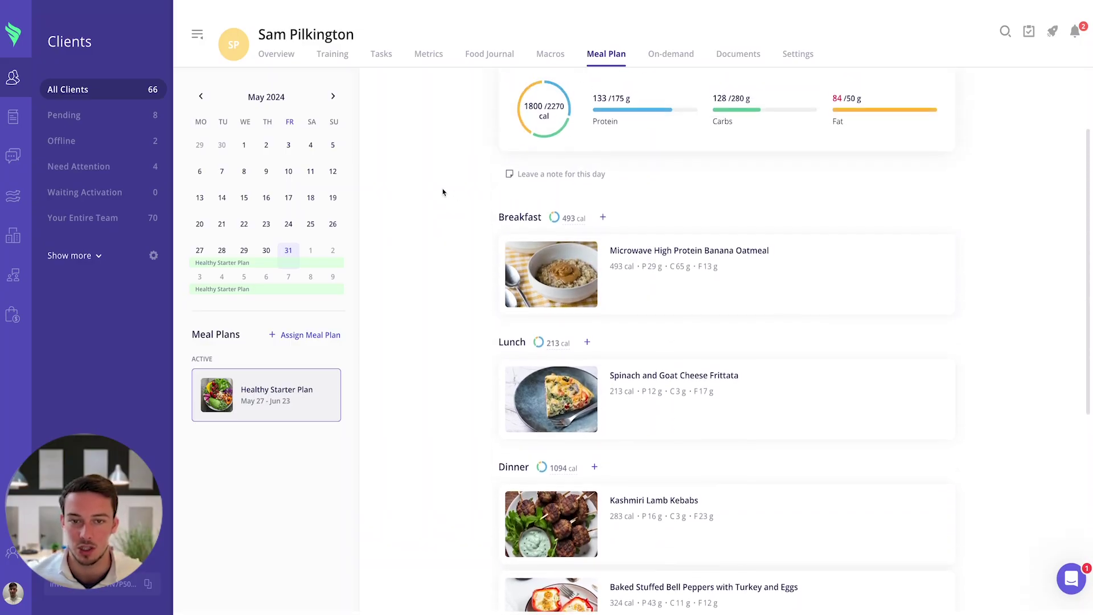
scroll(443, 192, up, 1)
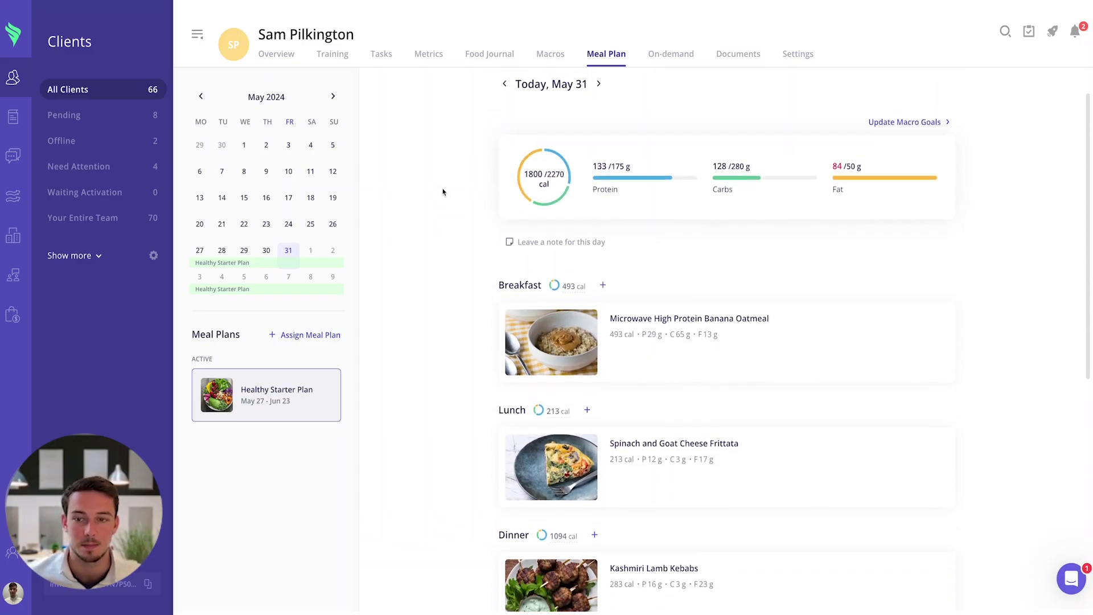